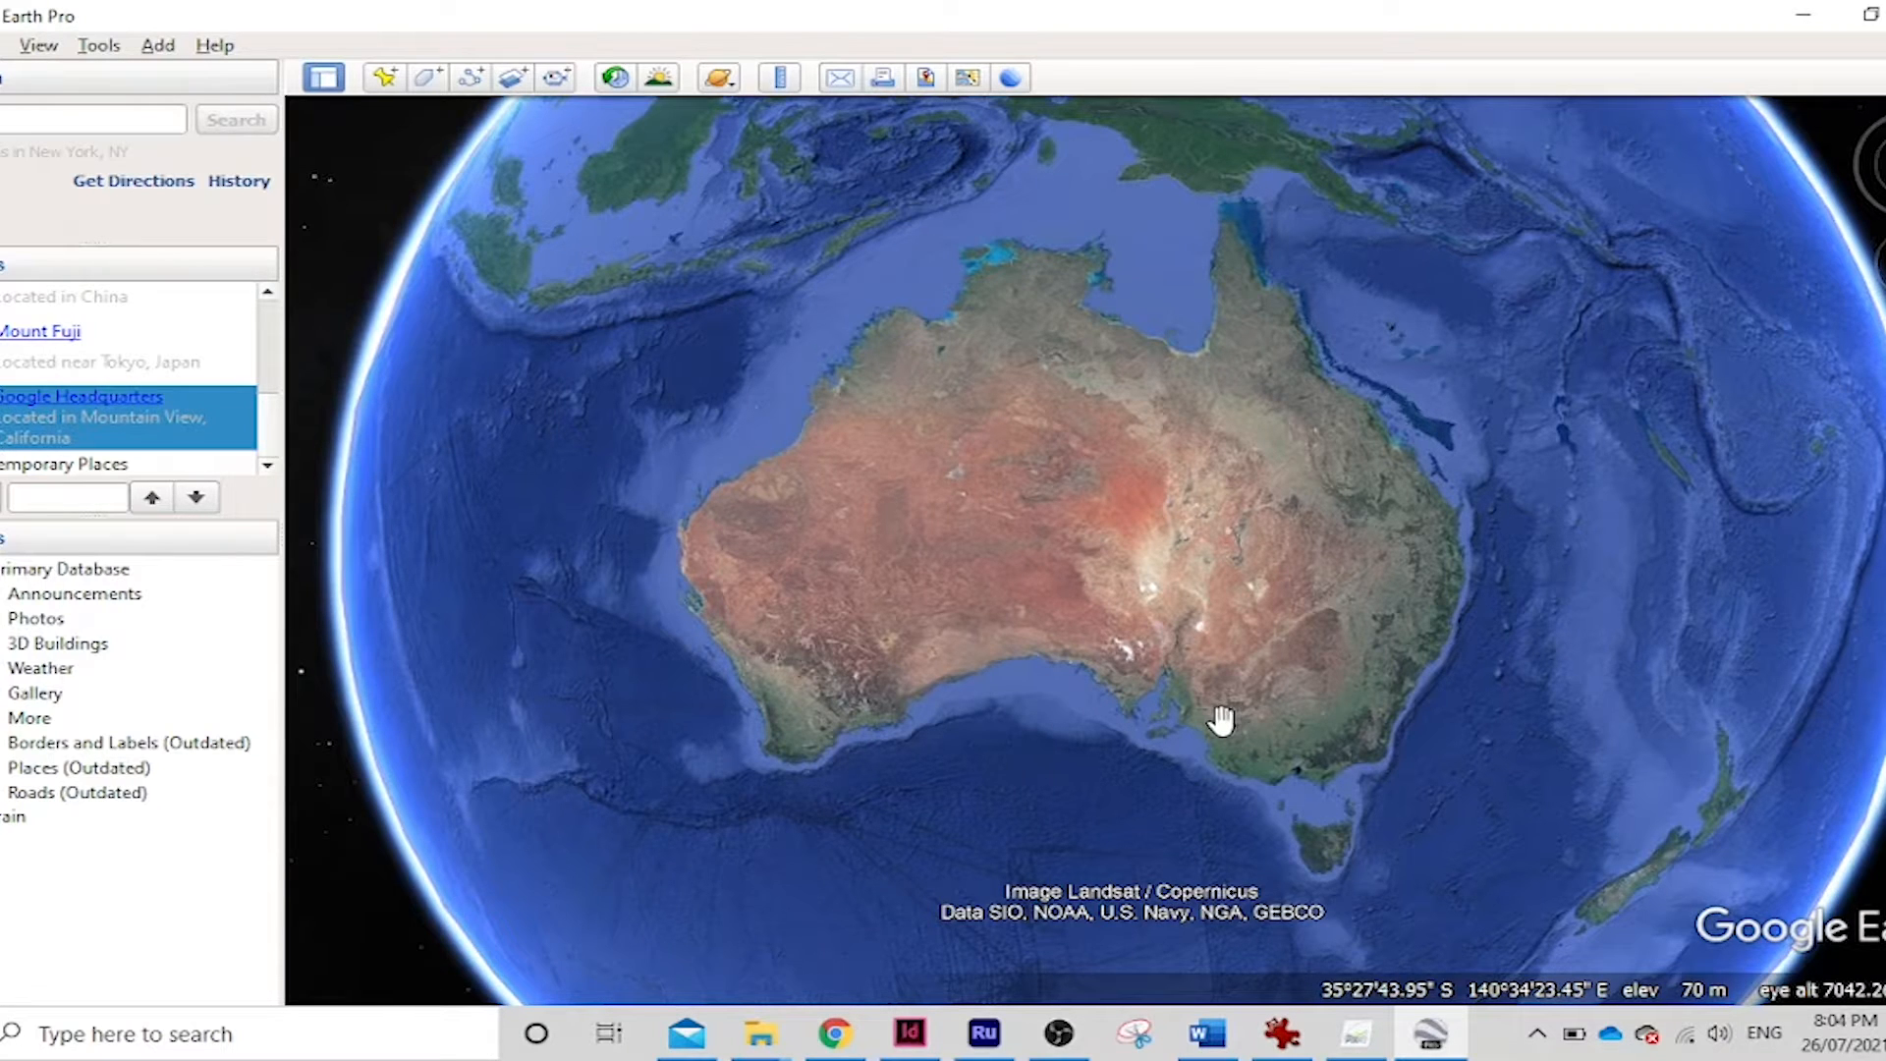
Search for "sidney myer music bowl", clear the search results, and frame the bowl and its surrounding parkland from above
{"action": "left_click", "coordinate": [132, 113]}
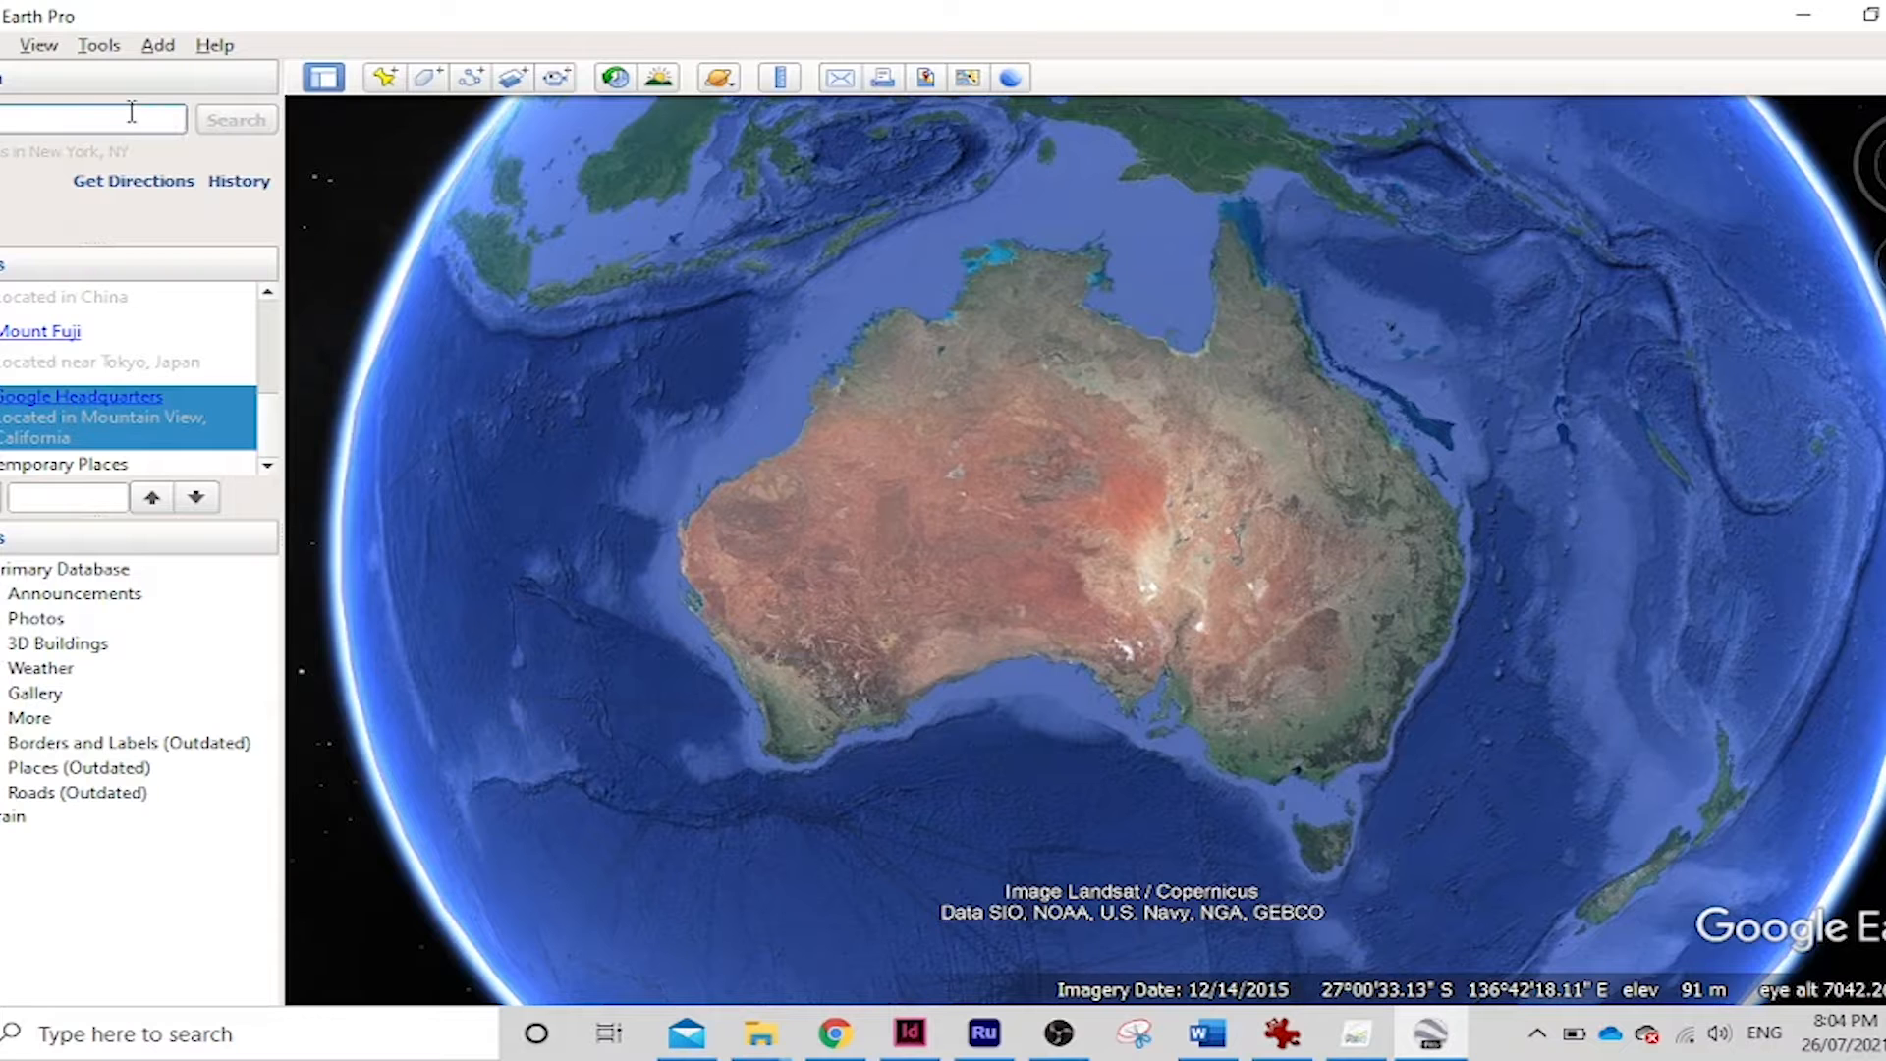
{"action": "type", "text": "sidney myer music bowl"}
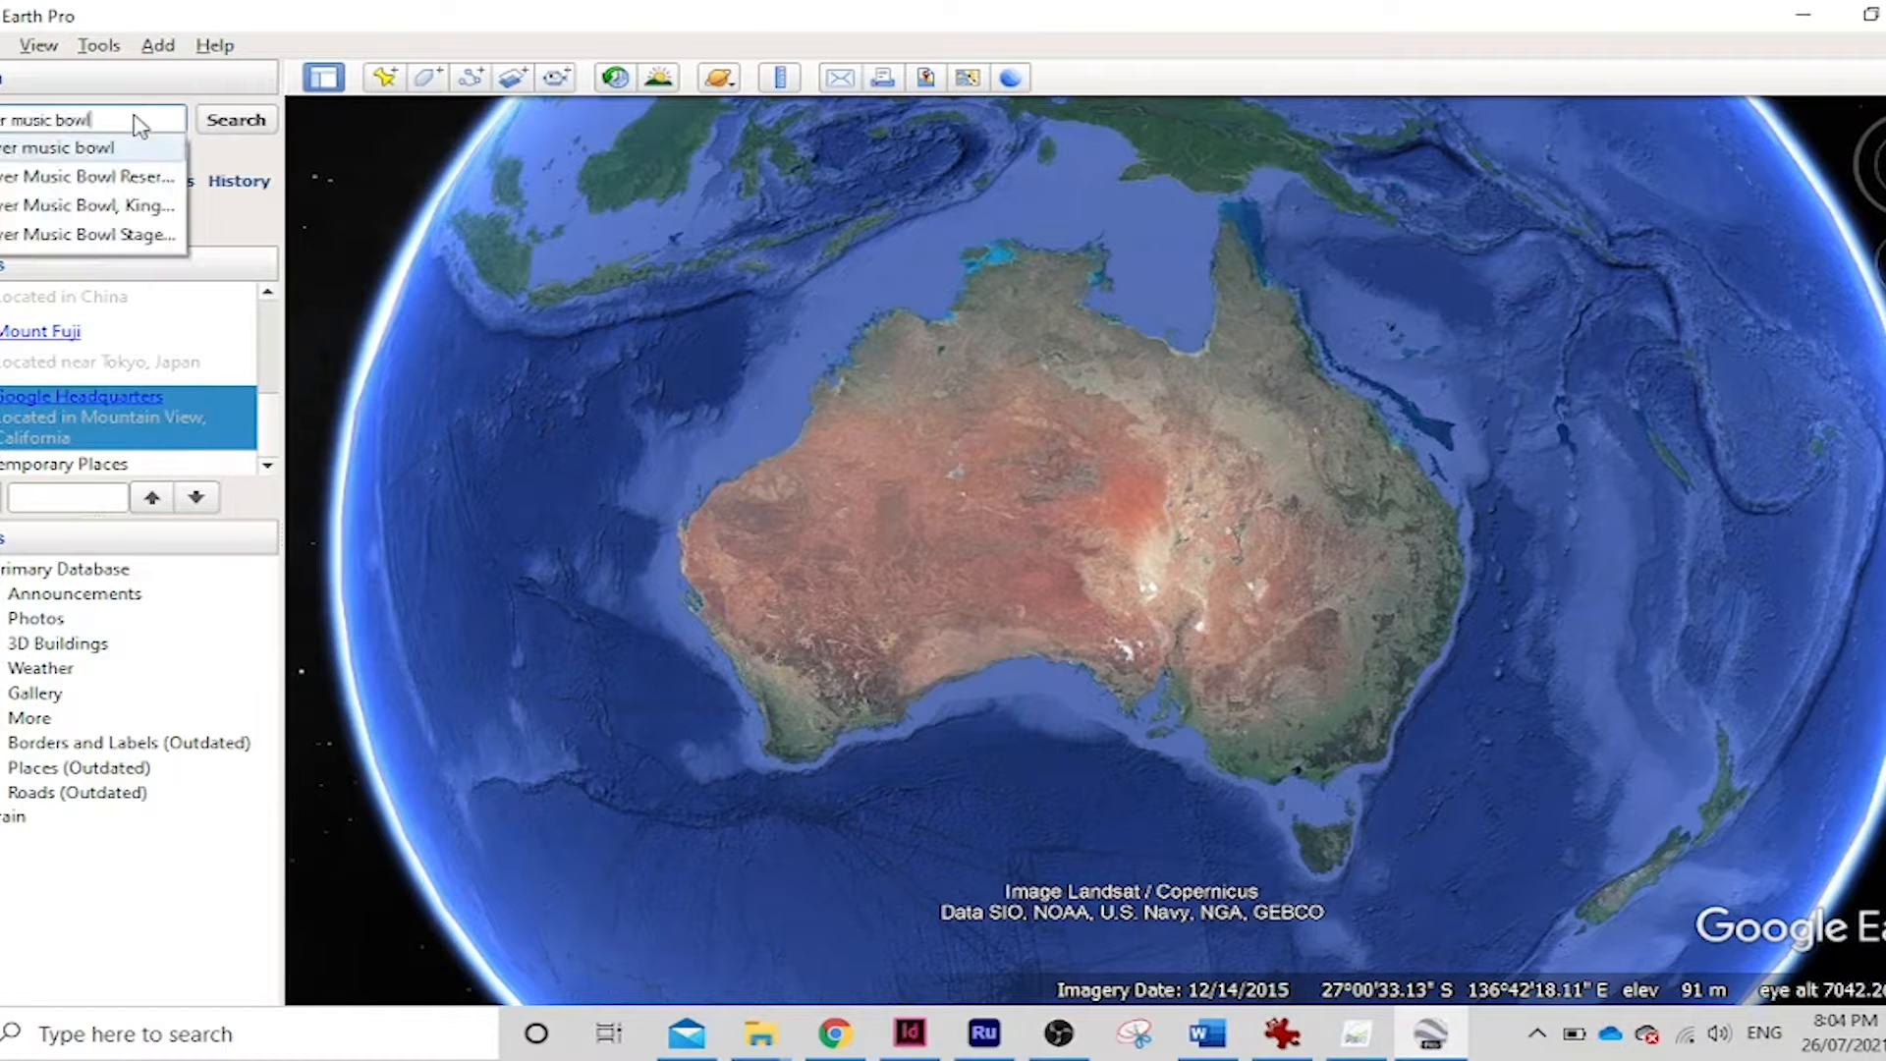
{"action": "key", "text": "Return"}
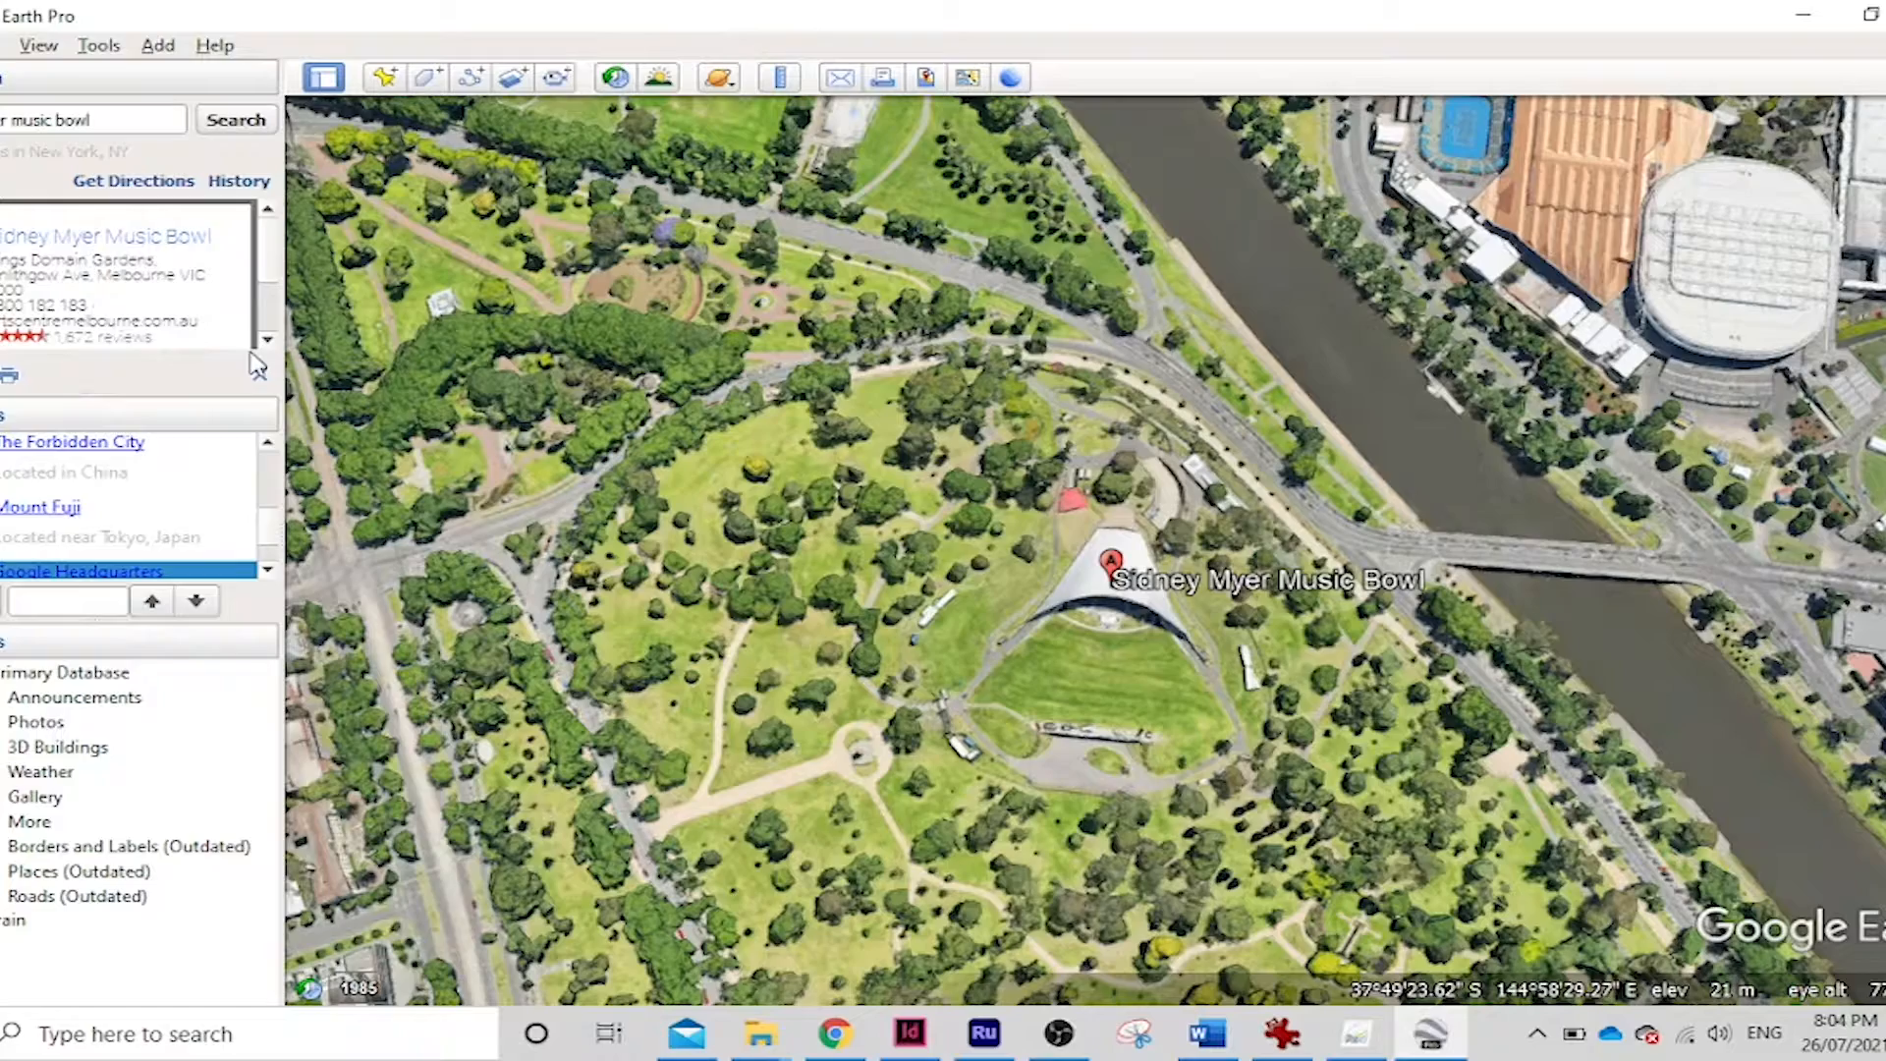
{"action": "left_click", "coordinate": [252, 361]}
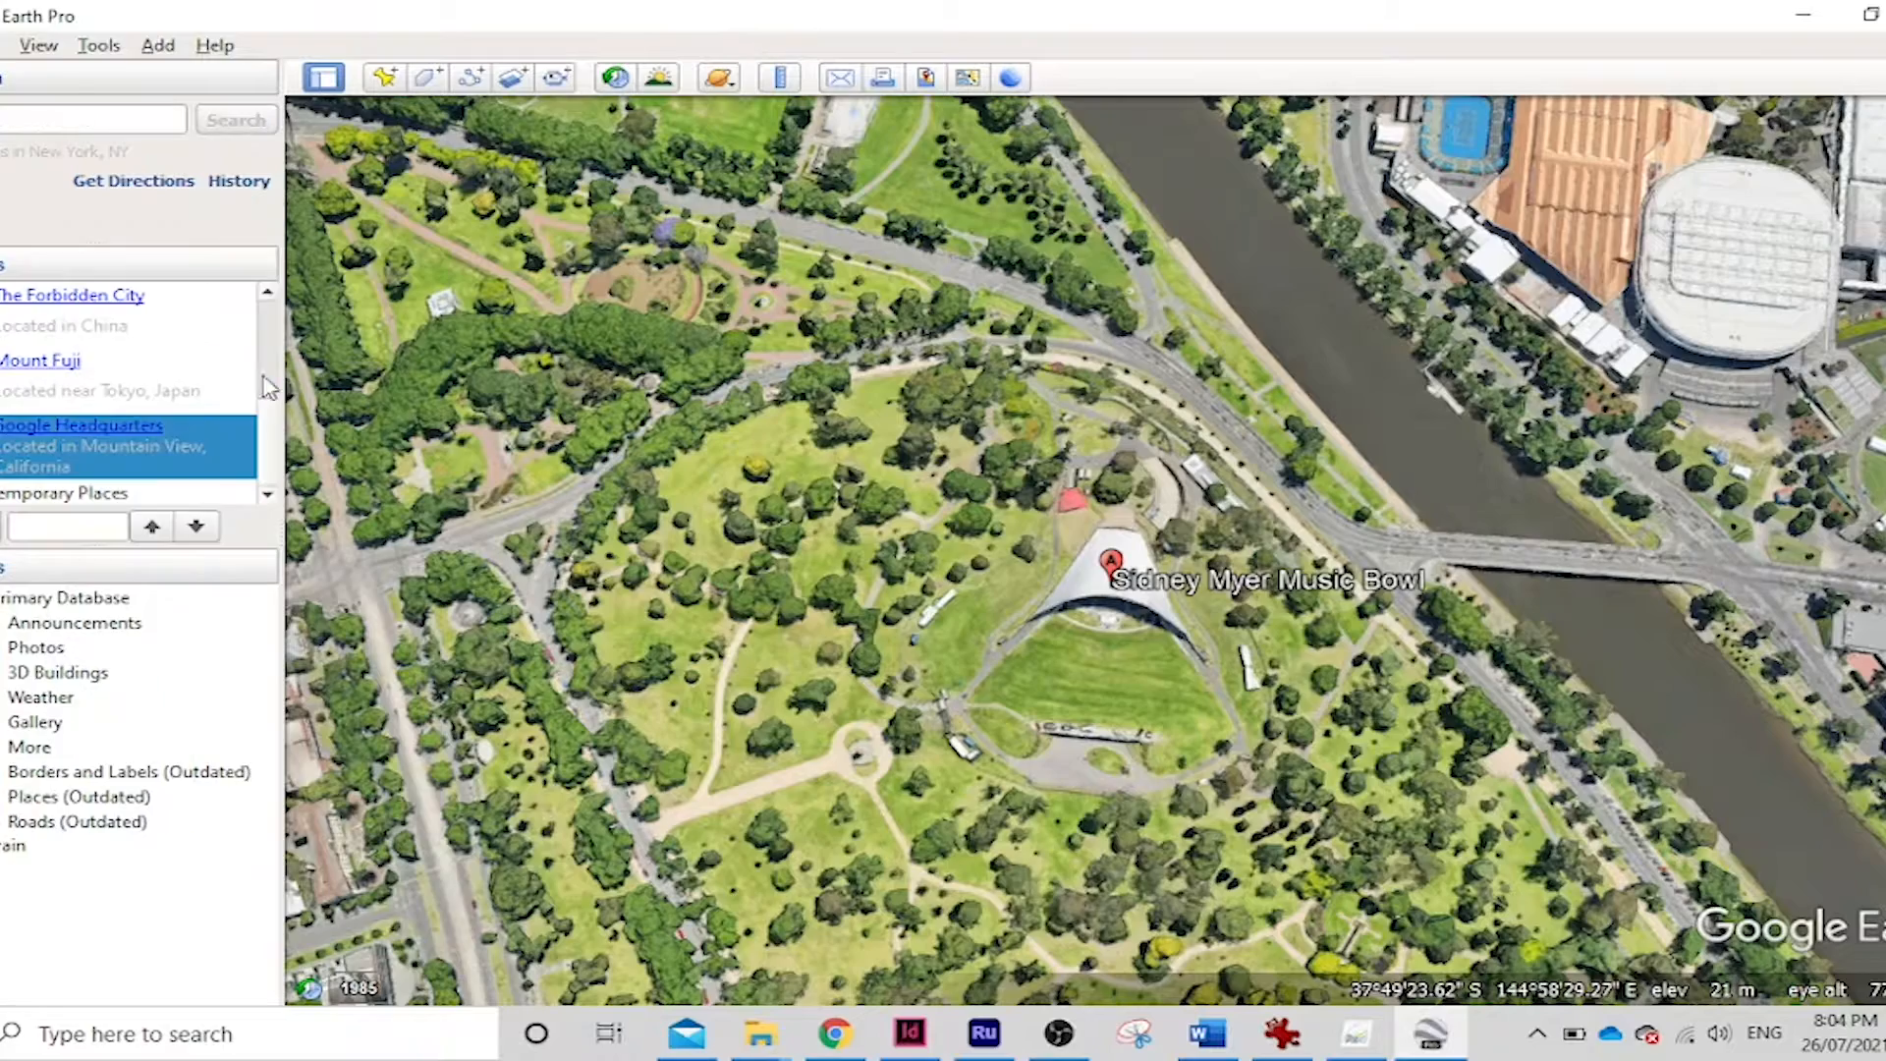
{"action": "scroll", "coordinate": [1193, 685], "scroll_direction": "up", "scroll_amount": 2}
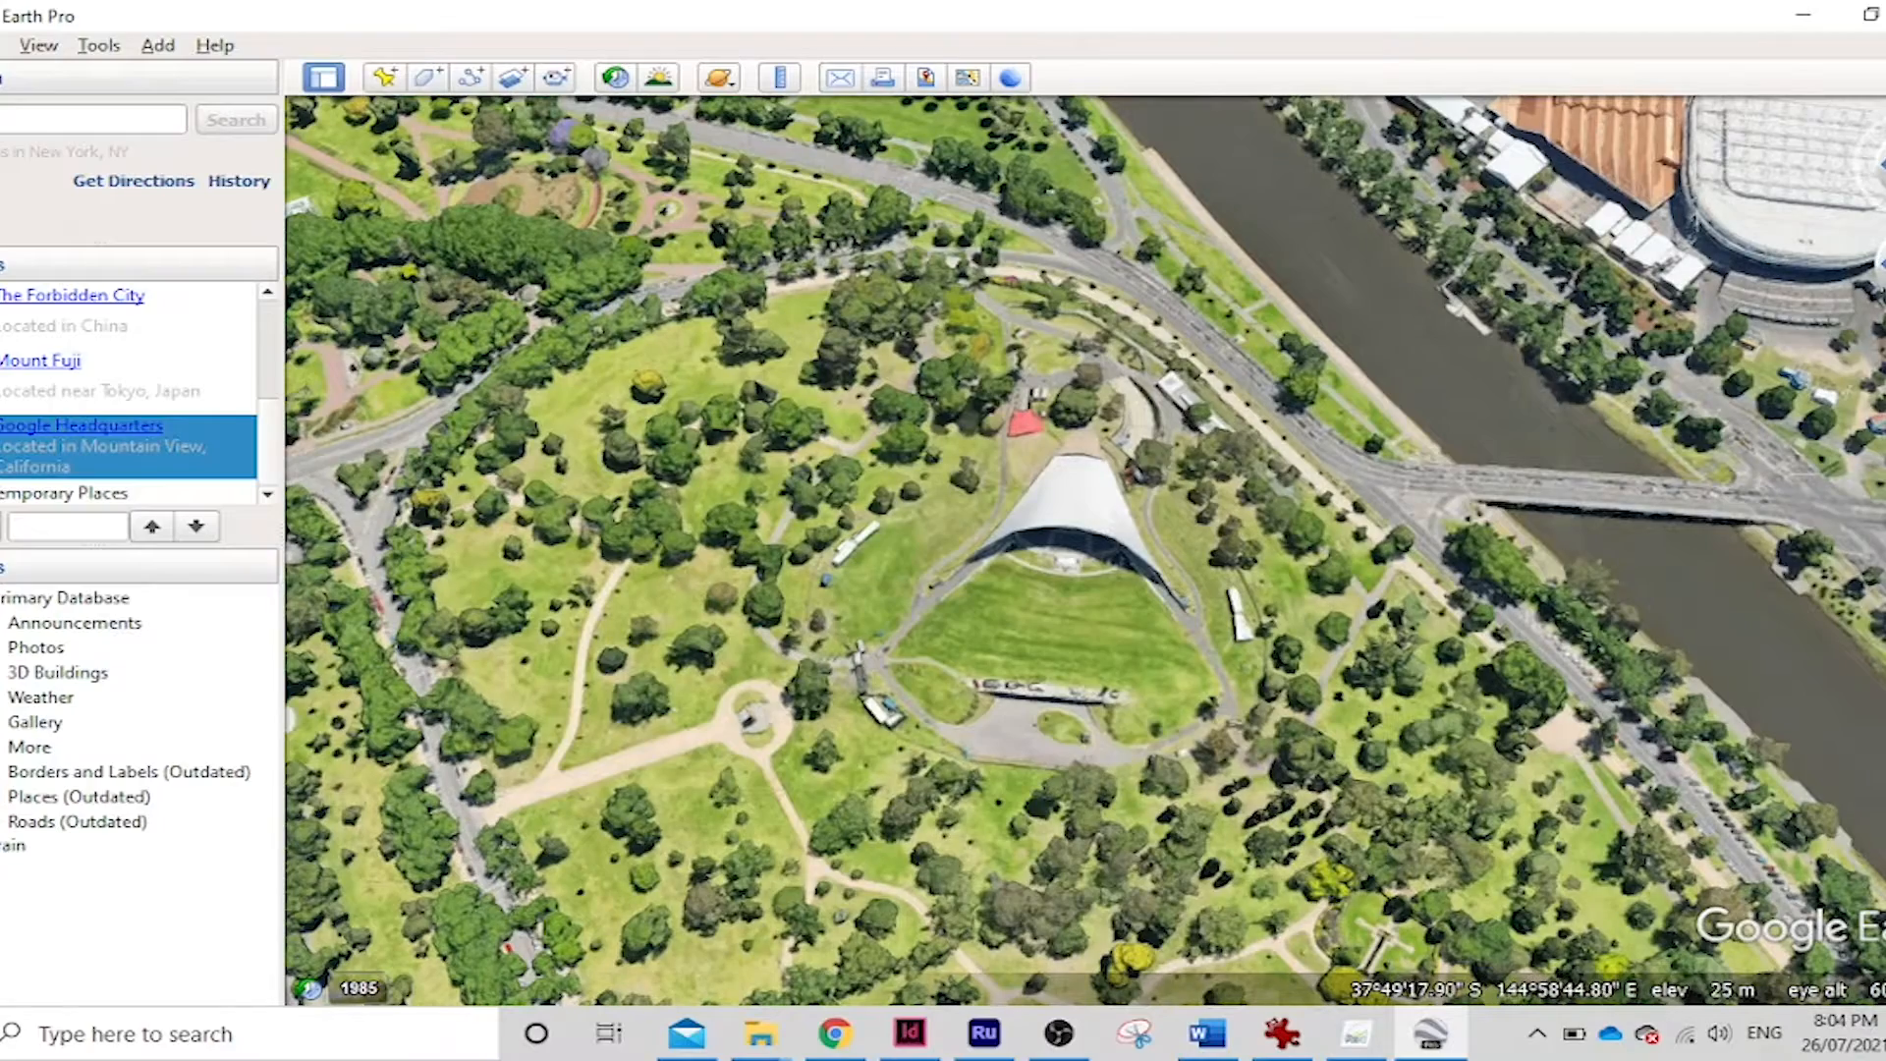
{"action": "key", "text": "Down"}
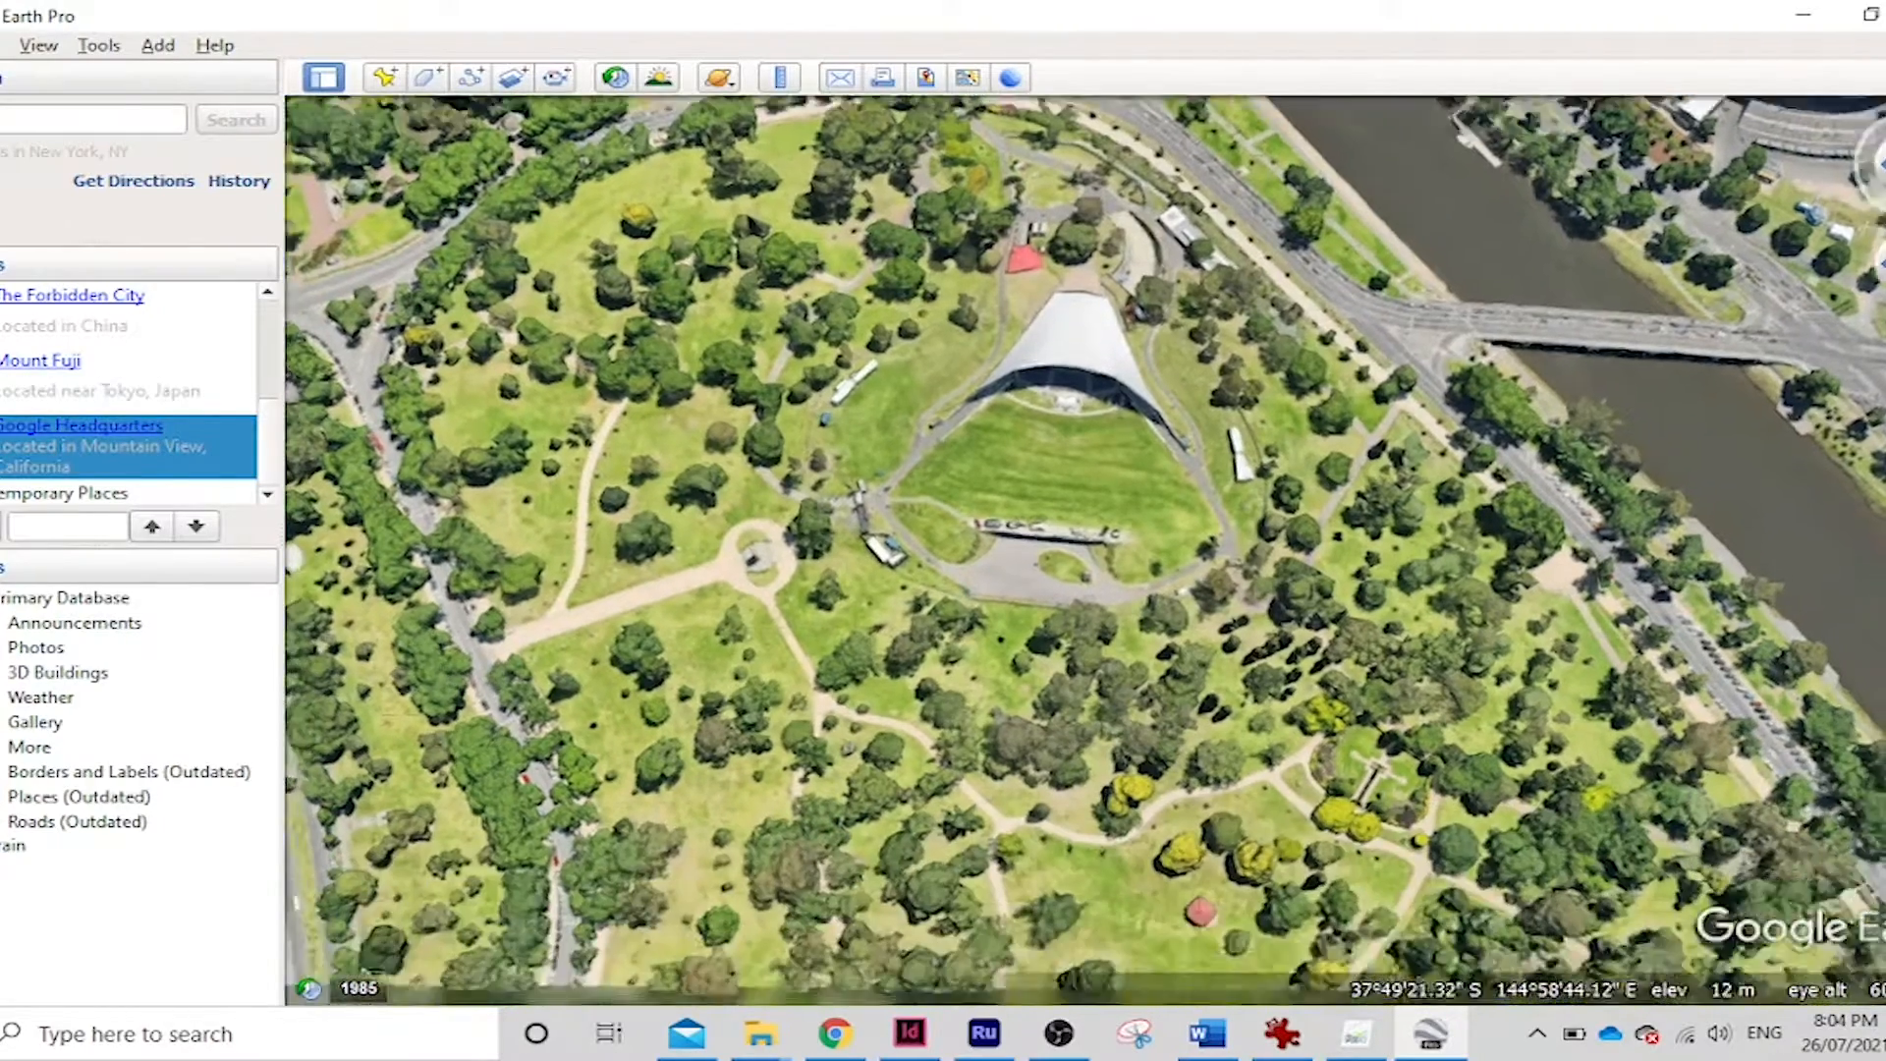
{"action": "left_click_drag", "start_coordinate": [1314, 253], "coordinate": [1314, 663]}
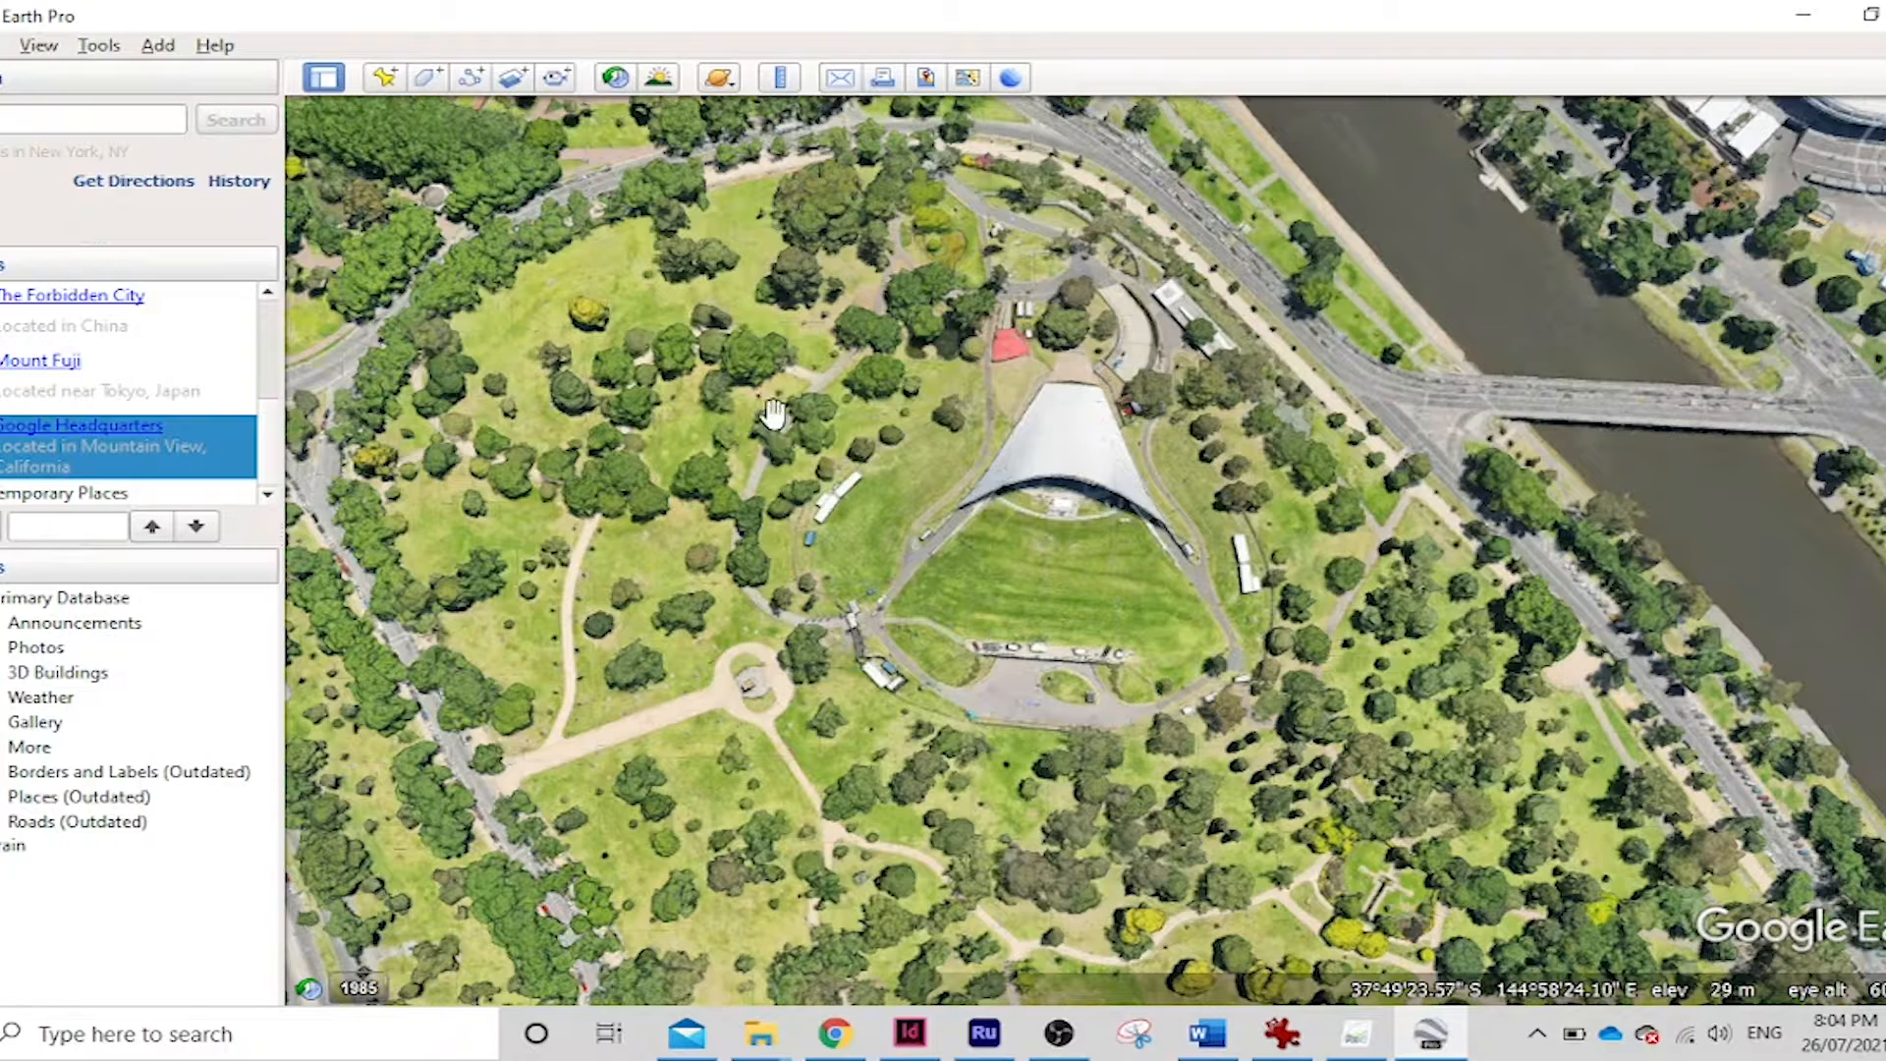
Create a new path named "Music bowl" and leave the map clear for drawing
{"action": "left_click", "coordinate": [469, 78]}
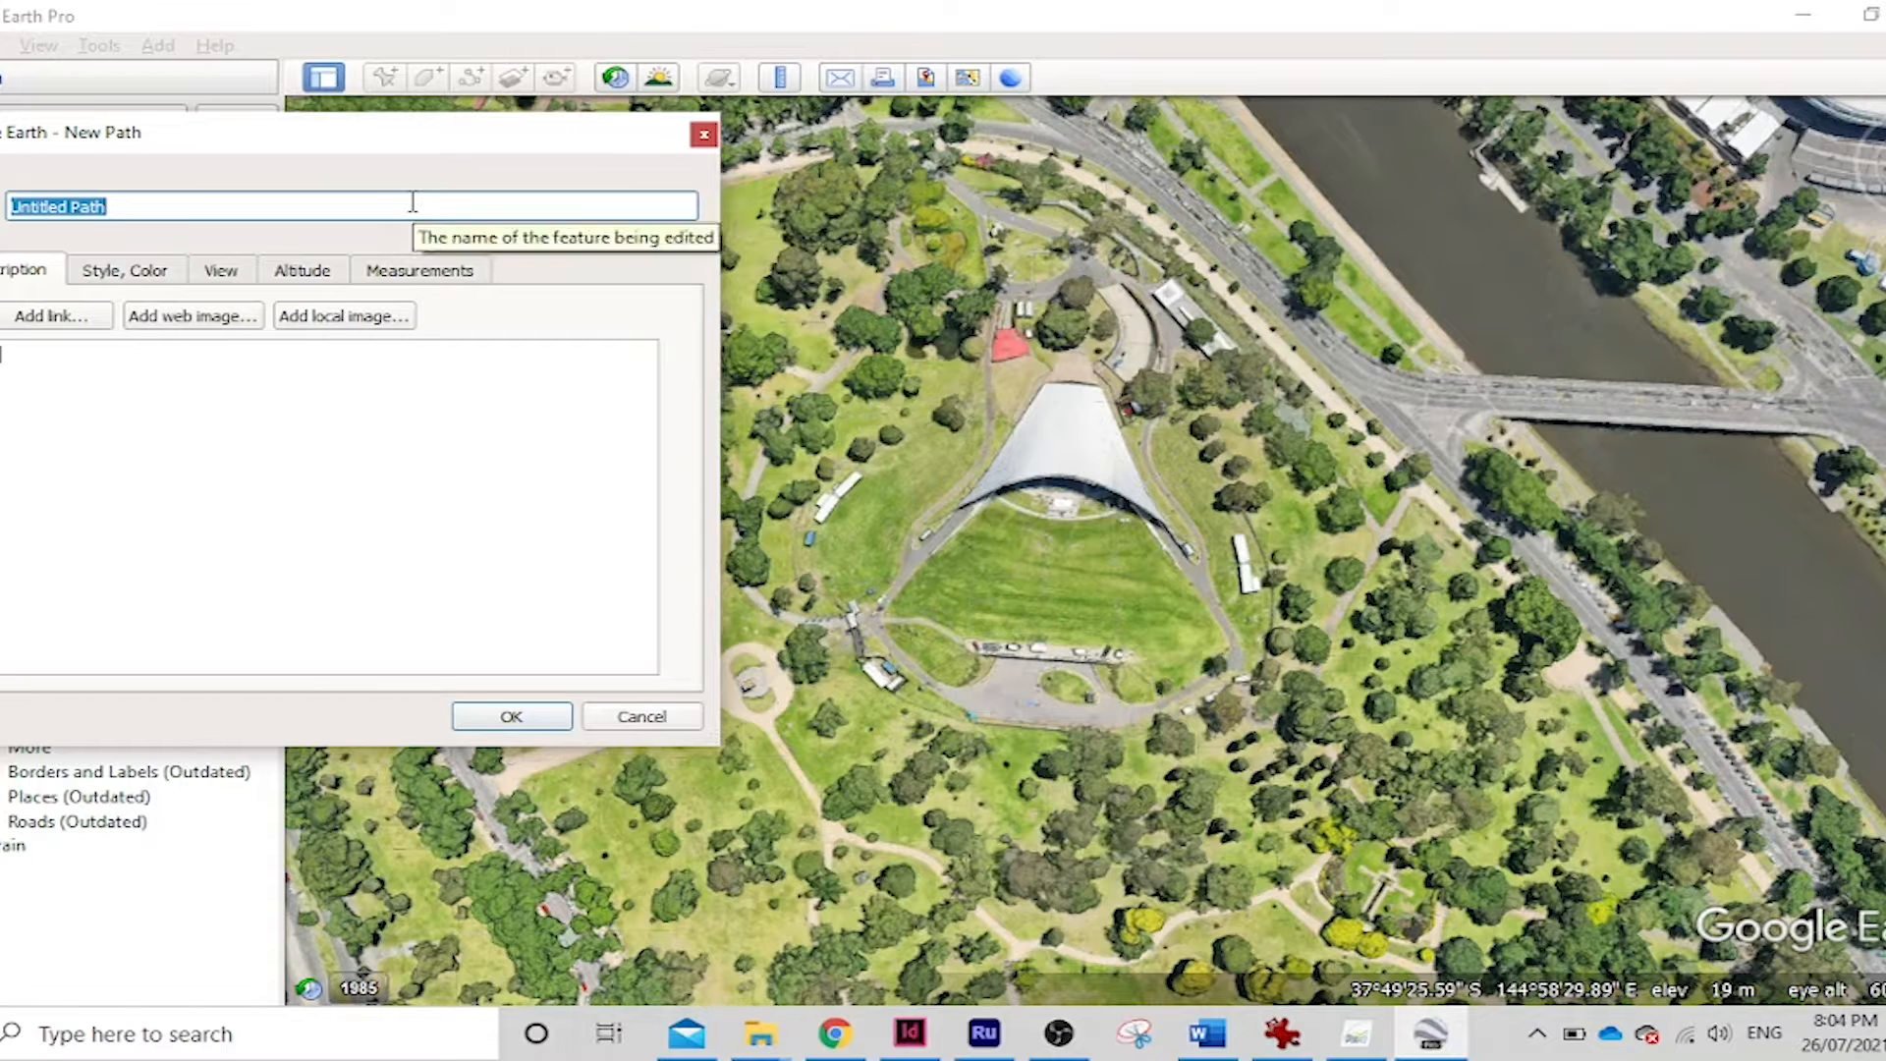
{"action": "type", "text": "Music bowl"}
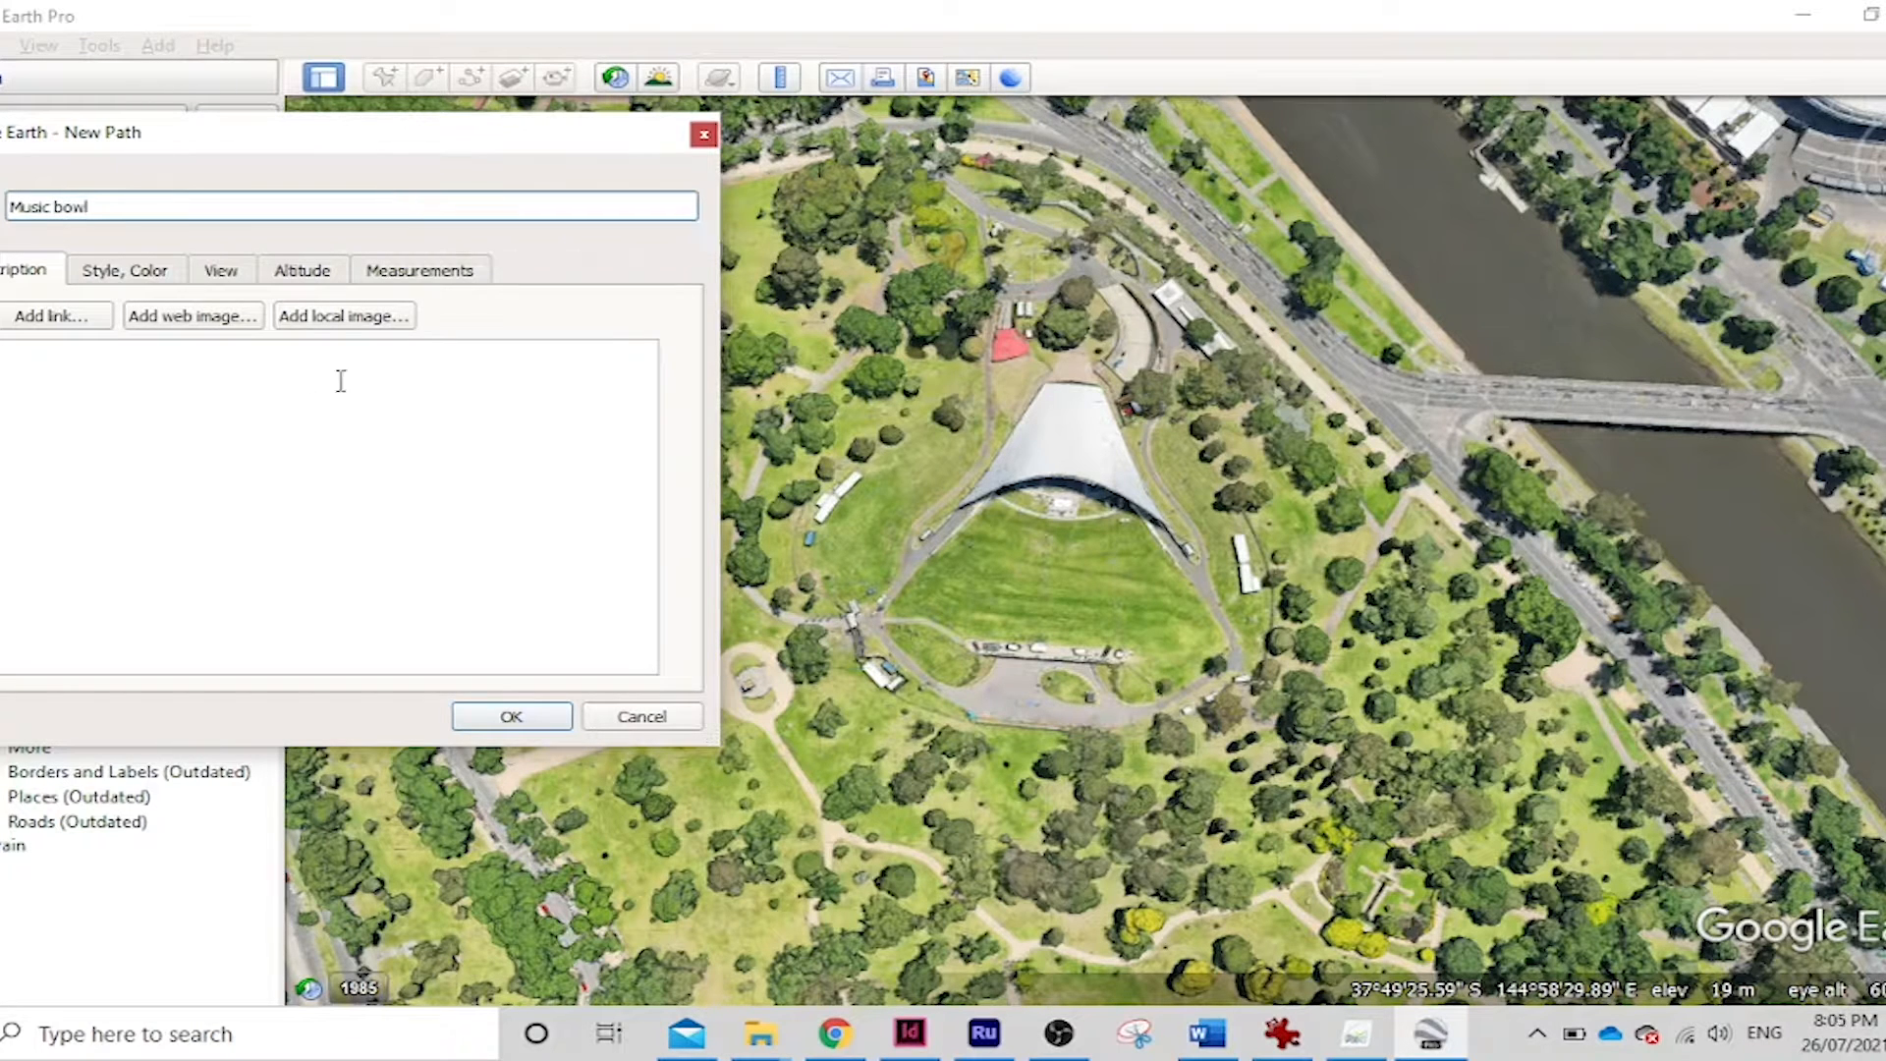
{"action": "left_click_drag", "start_coordinate": [494, 157], "coordinate": [11, 236]}
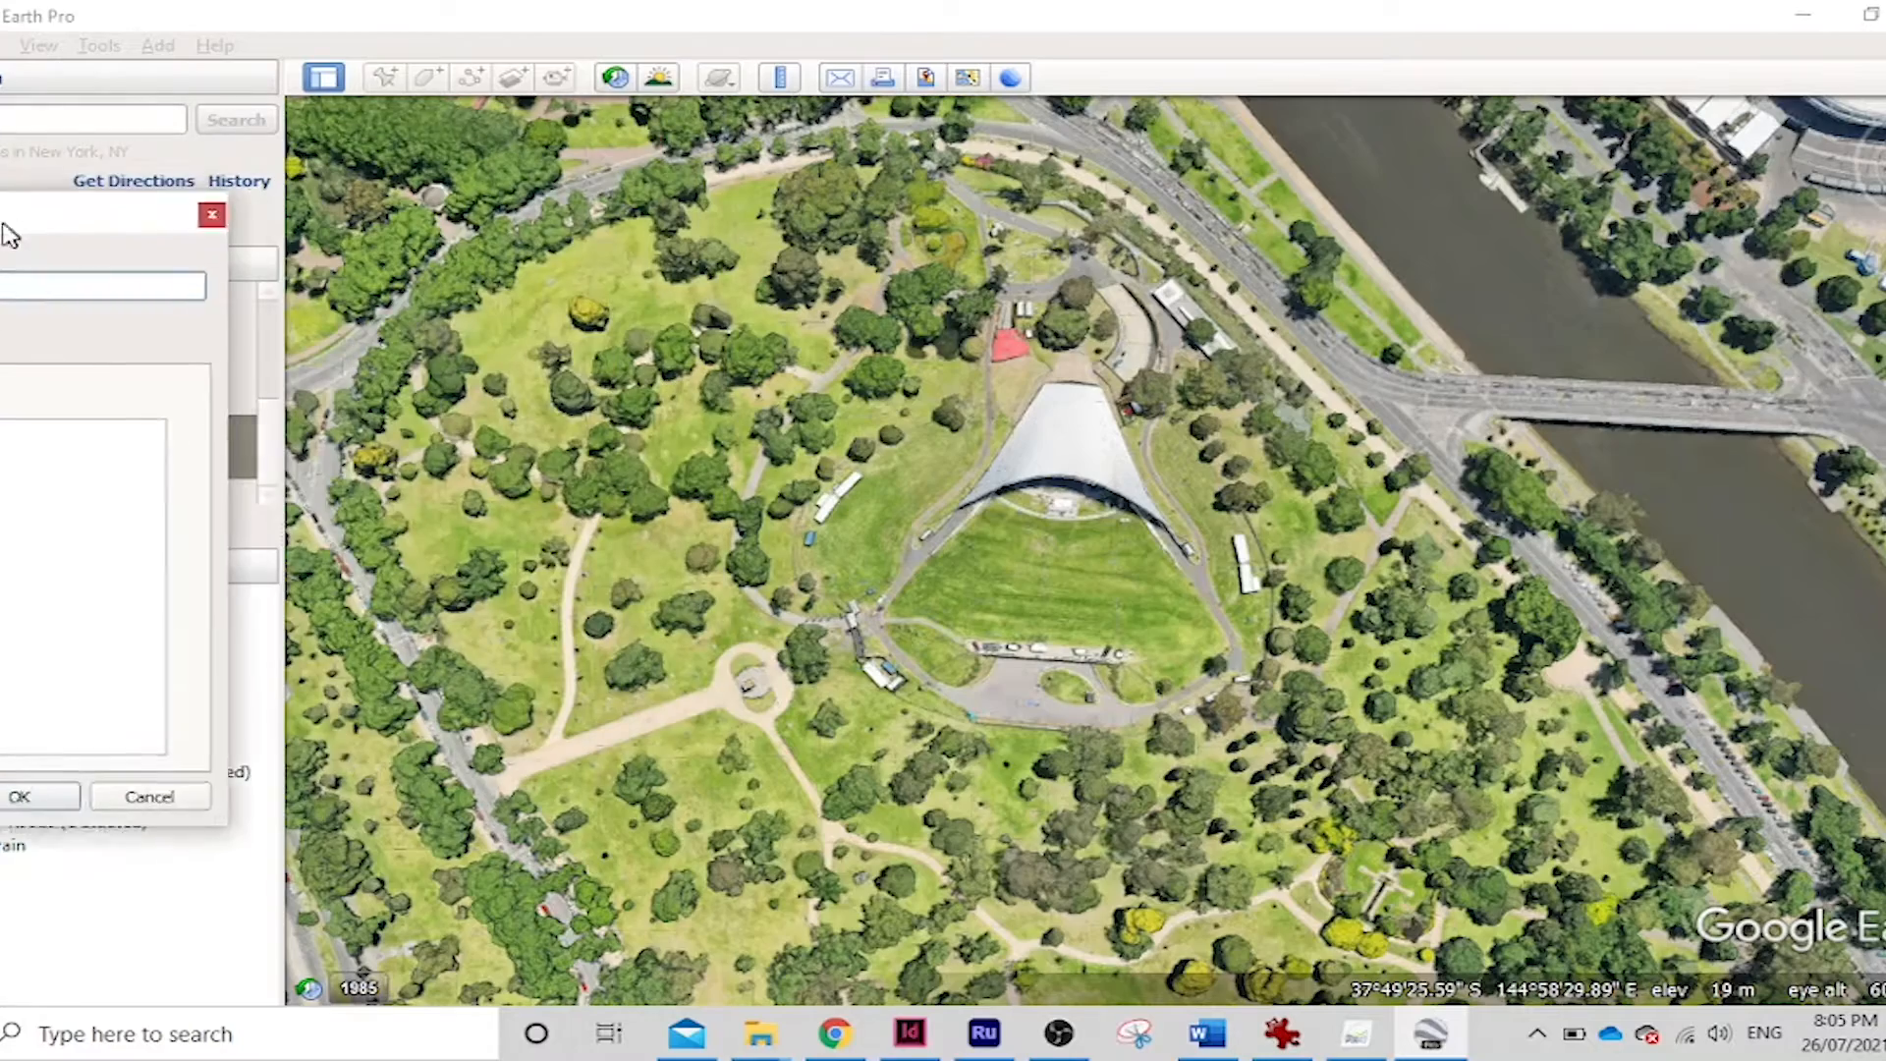
Draw six back-and-forth east-west passes of the path across the parkland, from north of the music bowl to south of it
{"action": "scroll", "coordinate": [799, 502], "scroll_direction": "down", "scroll_amount": 3}
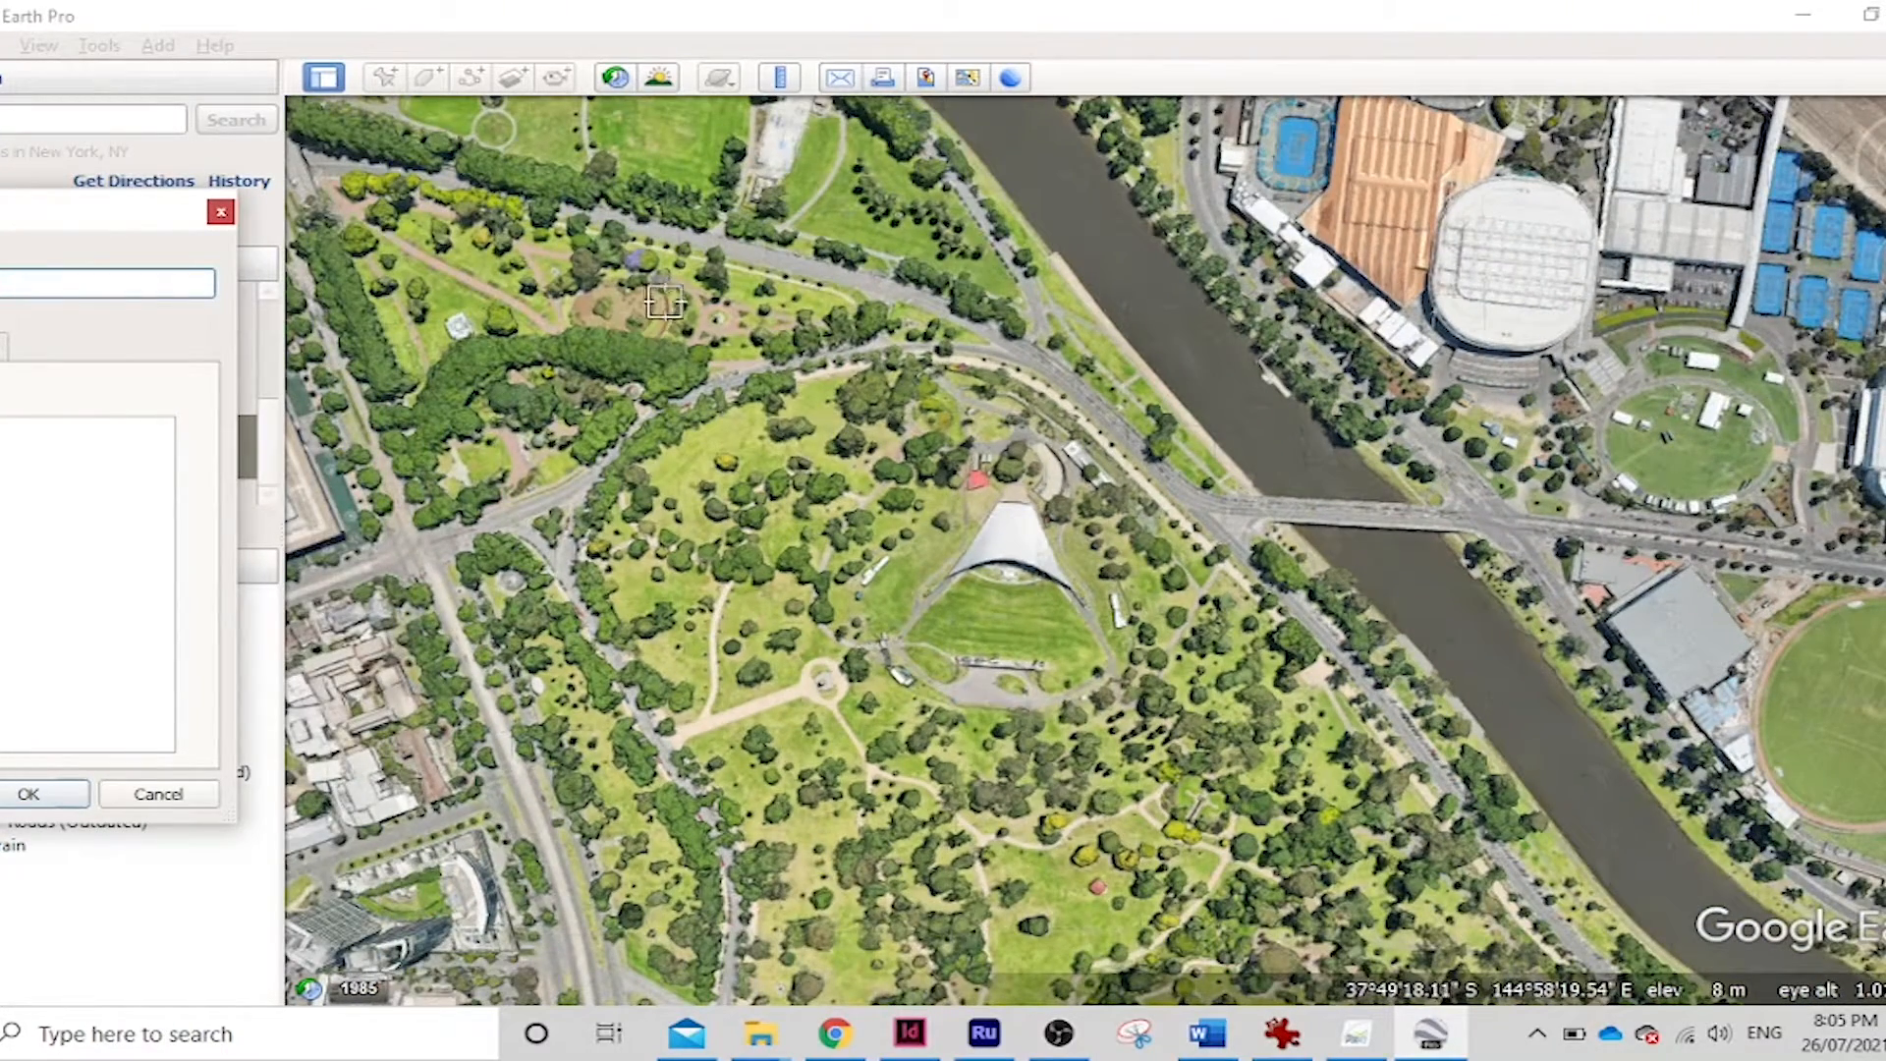
{"action": "left_click", "coordinate": [615, 301]}
{"action": "left_click", "coordinate": [617, 398]}
{"action": "left_click", "coordinate": [610, 494]}
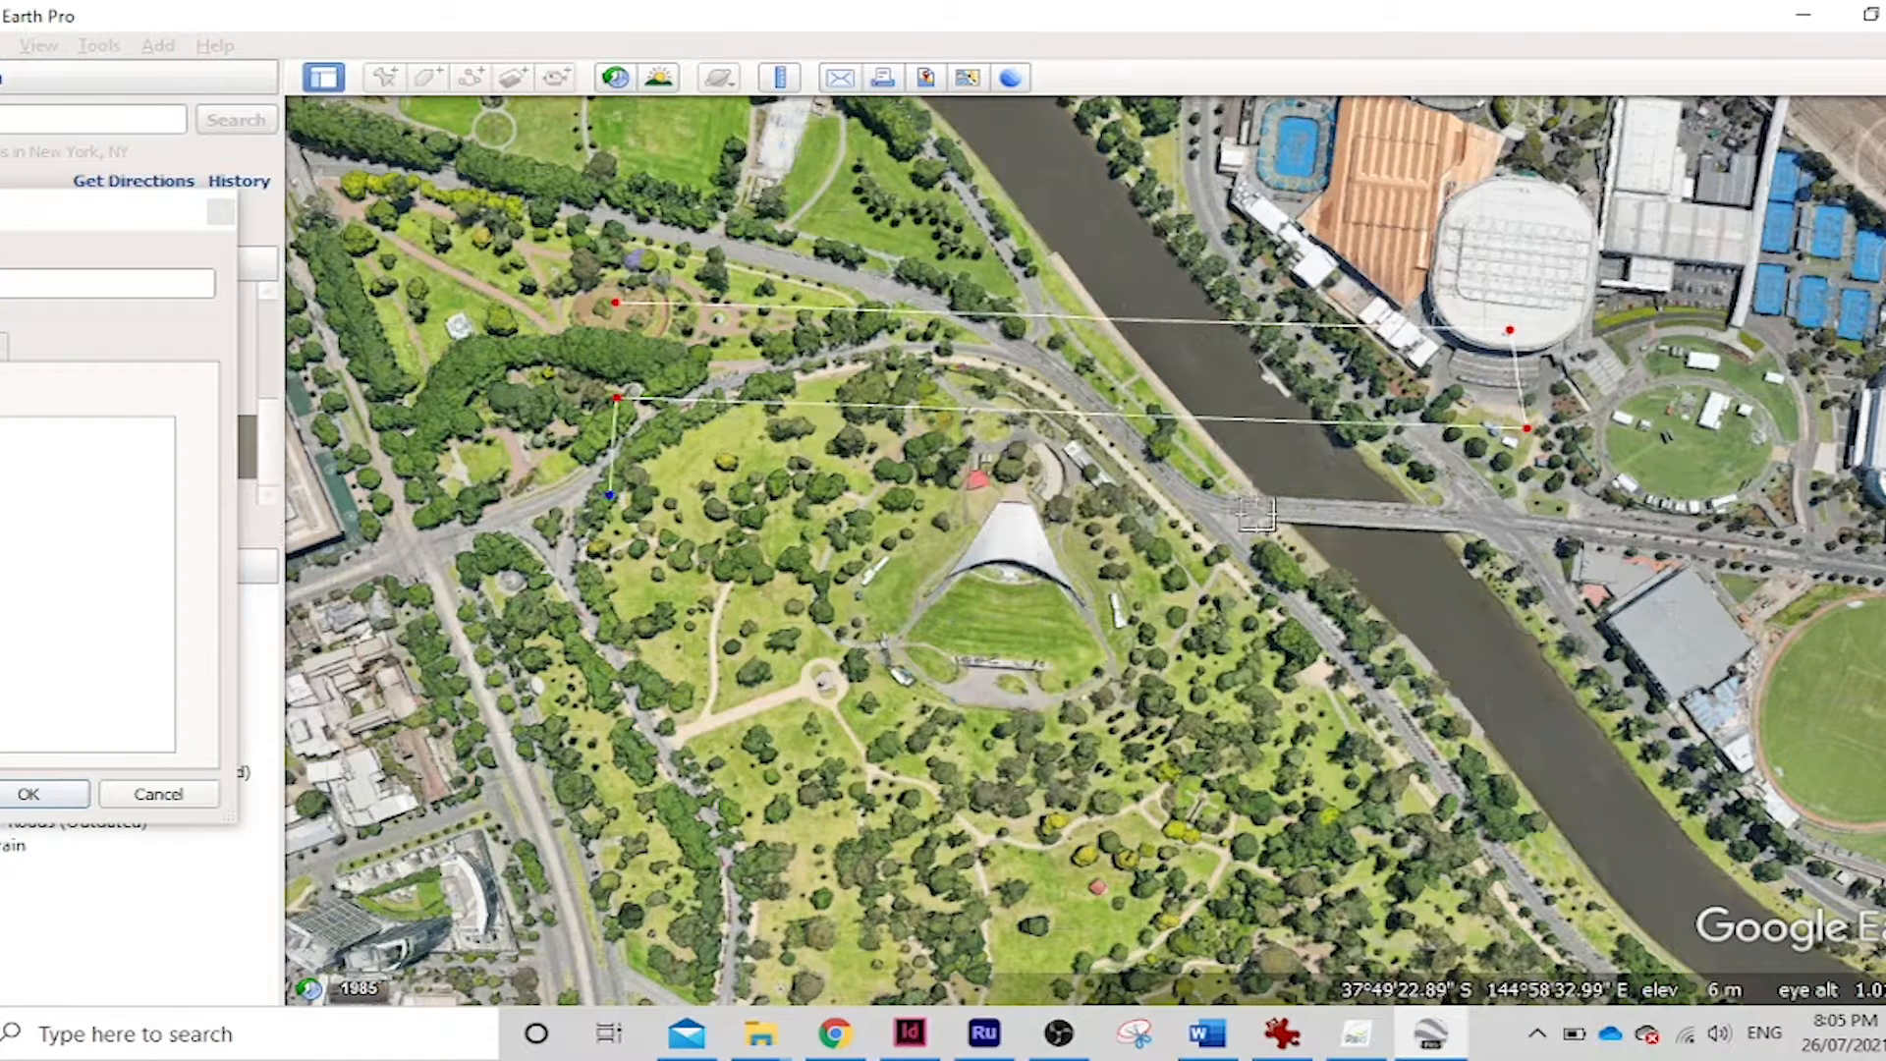
{"action": "left_click", "coordinate": [1507, 507]}
{"action": "left_click", "coordinate": [1506, 606]}
{"action": "left_click", "coordinate": [609, 589]}
{"action": "left_click", "coordinate": [616, 700]}
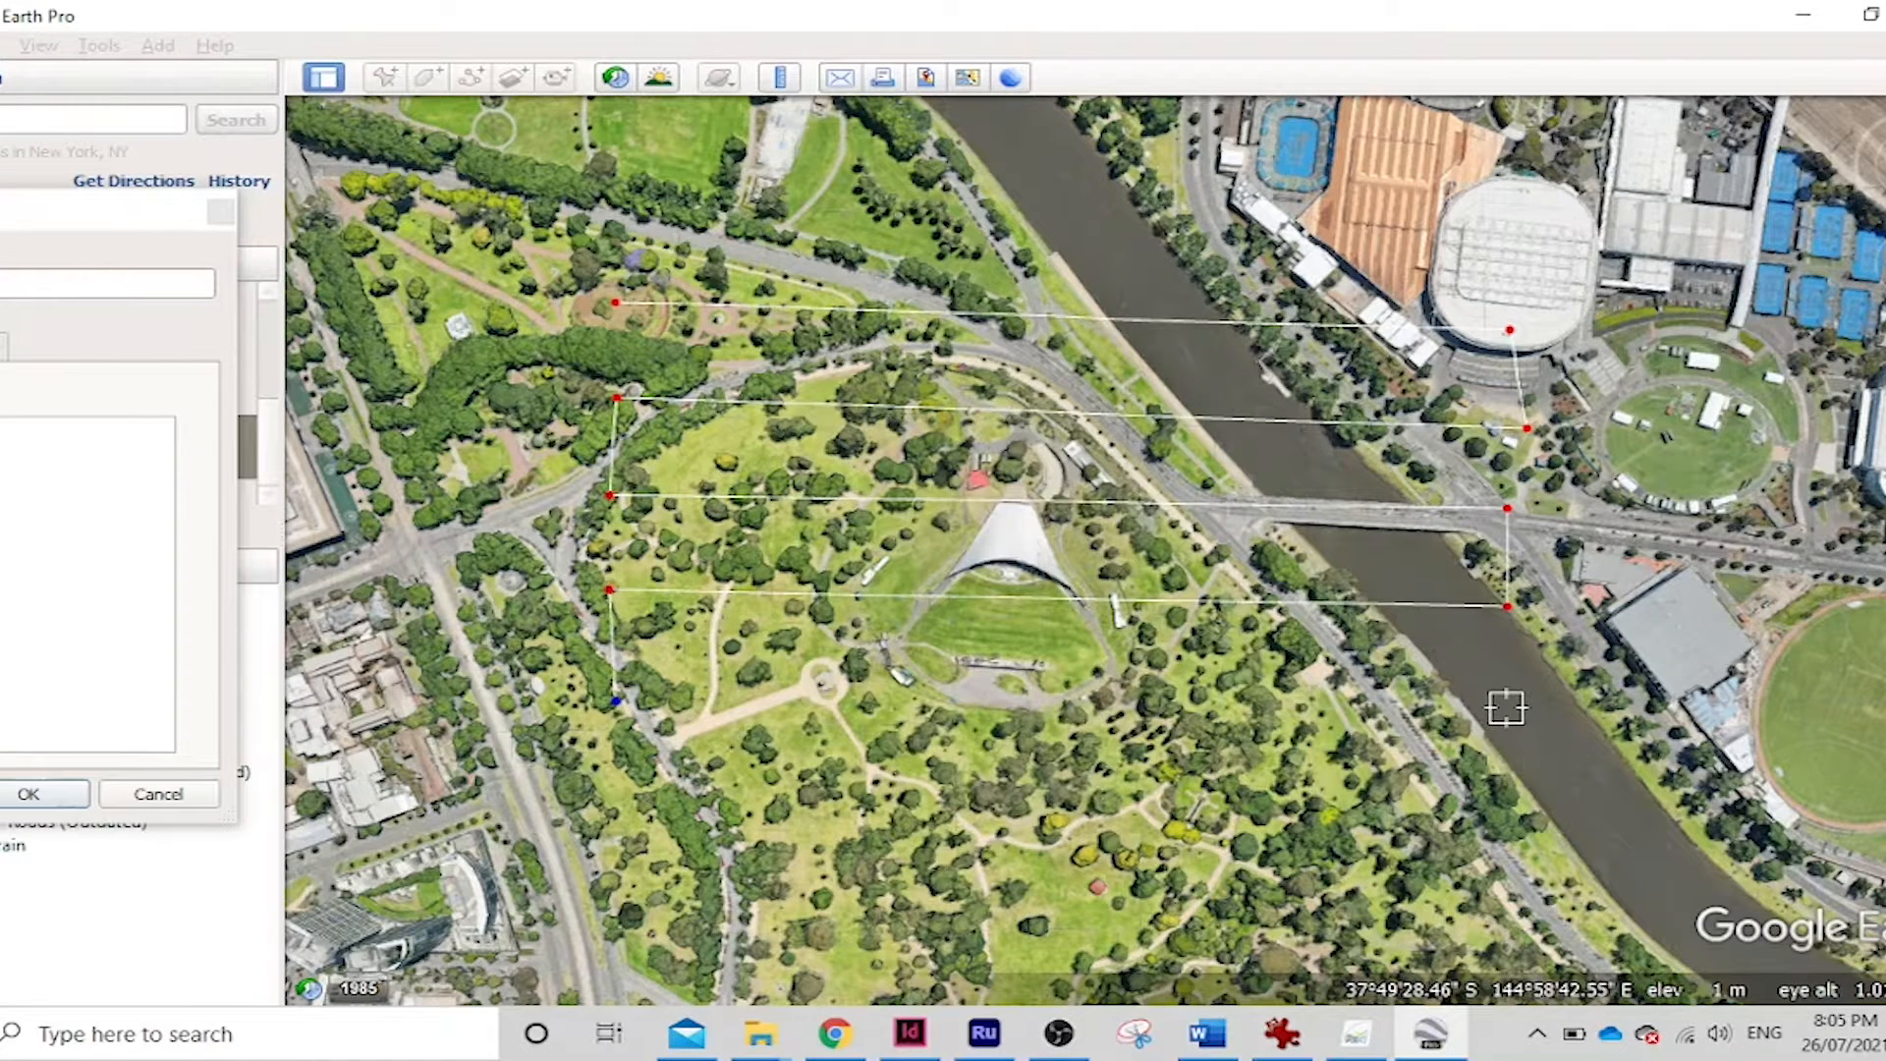
{"action": "left_click", "coordinate": [1507, 707]}
{"action": "left_click", "coordinate": [1518, 819]}
{"action": "left_click", "coordinate": [649, 815]}
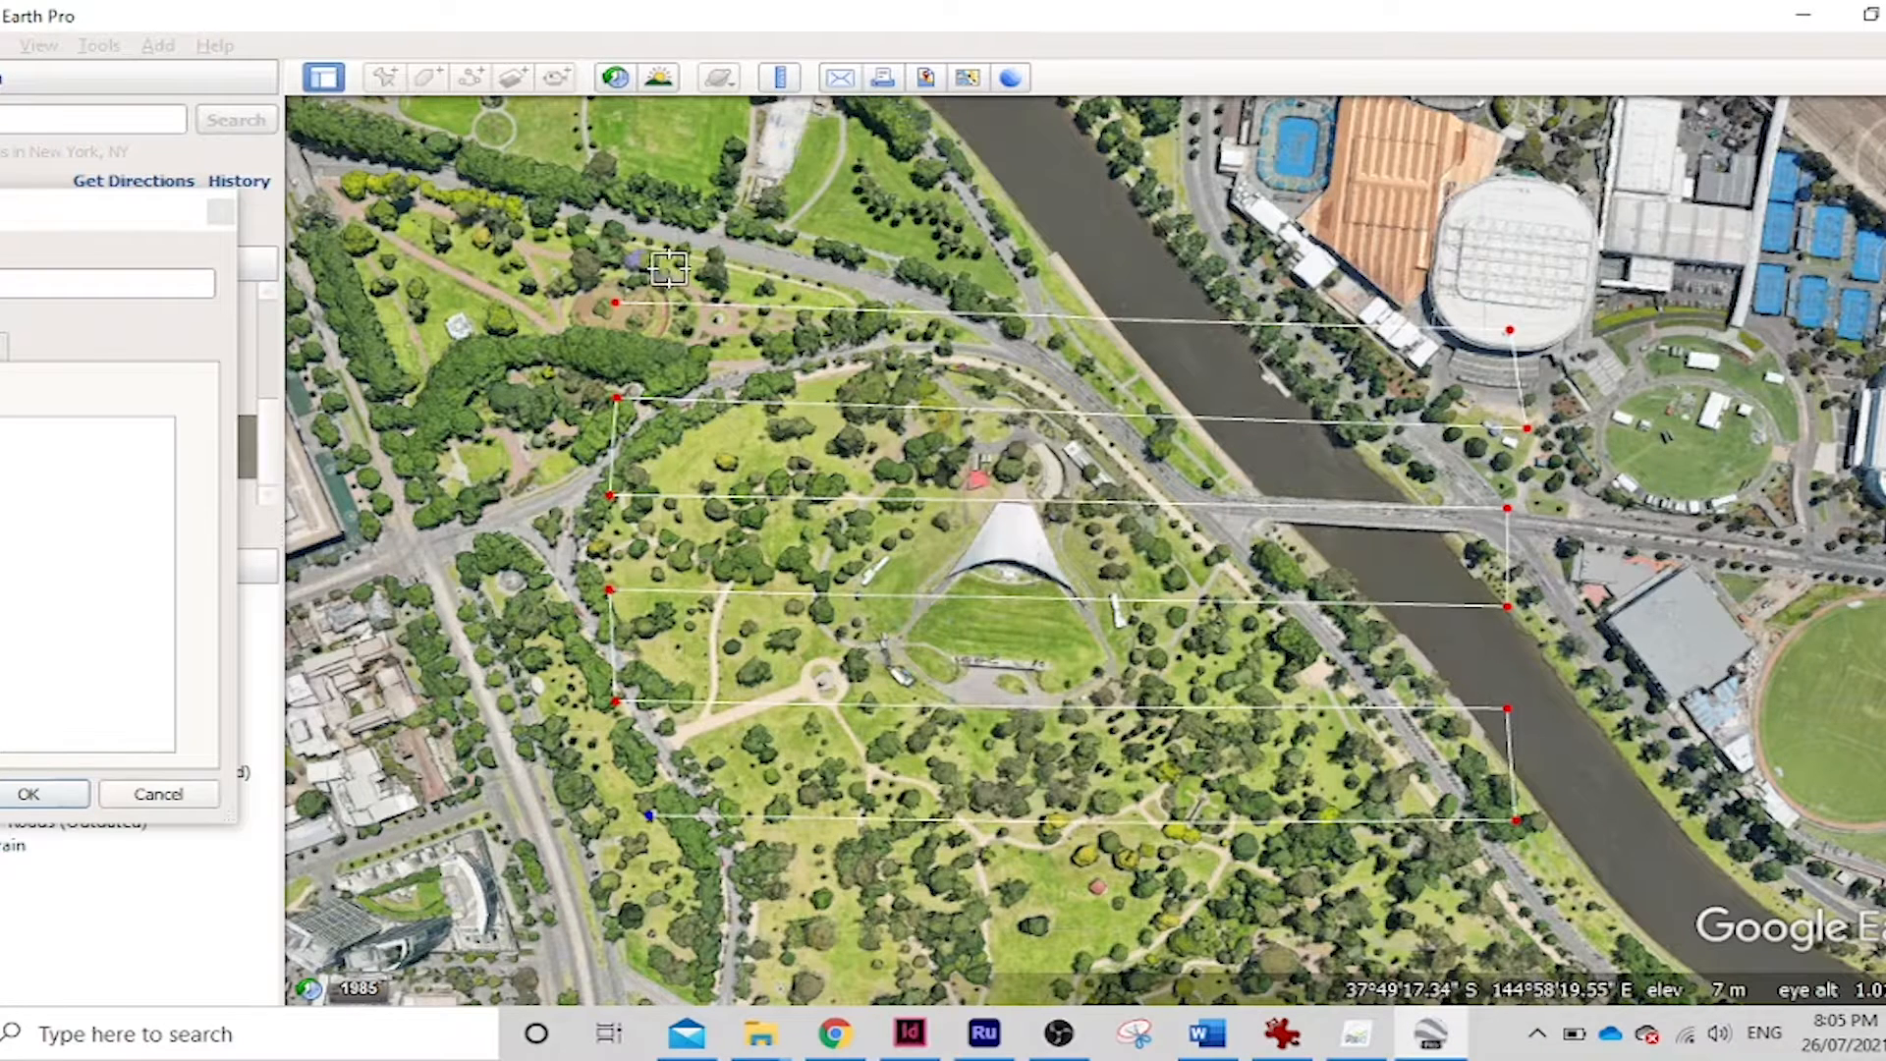
Continue the path with seven back-and-forth north-south passes from west to east, forming a crosshatch grid over the music bowl
{"action": "left_click", "coordinate": [674, 268]}
{"action": "left_click", "coordinate": [758, 278]}
{"action": "left_click", "coordinate": [735, 807]}
{"action": "left_click", "coordinate": [873, 807]}
{"action": "left_click", "coordinate": [873, 292]}
{"action": "left_click", "coordinate": [998, 293]}
{"action": "left_click", "coordinate": [997, 804]}
{"action": "left_click", "coordinate": [1127, 808]}
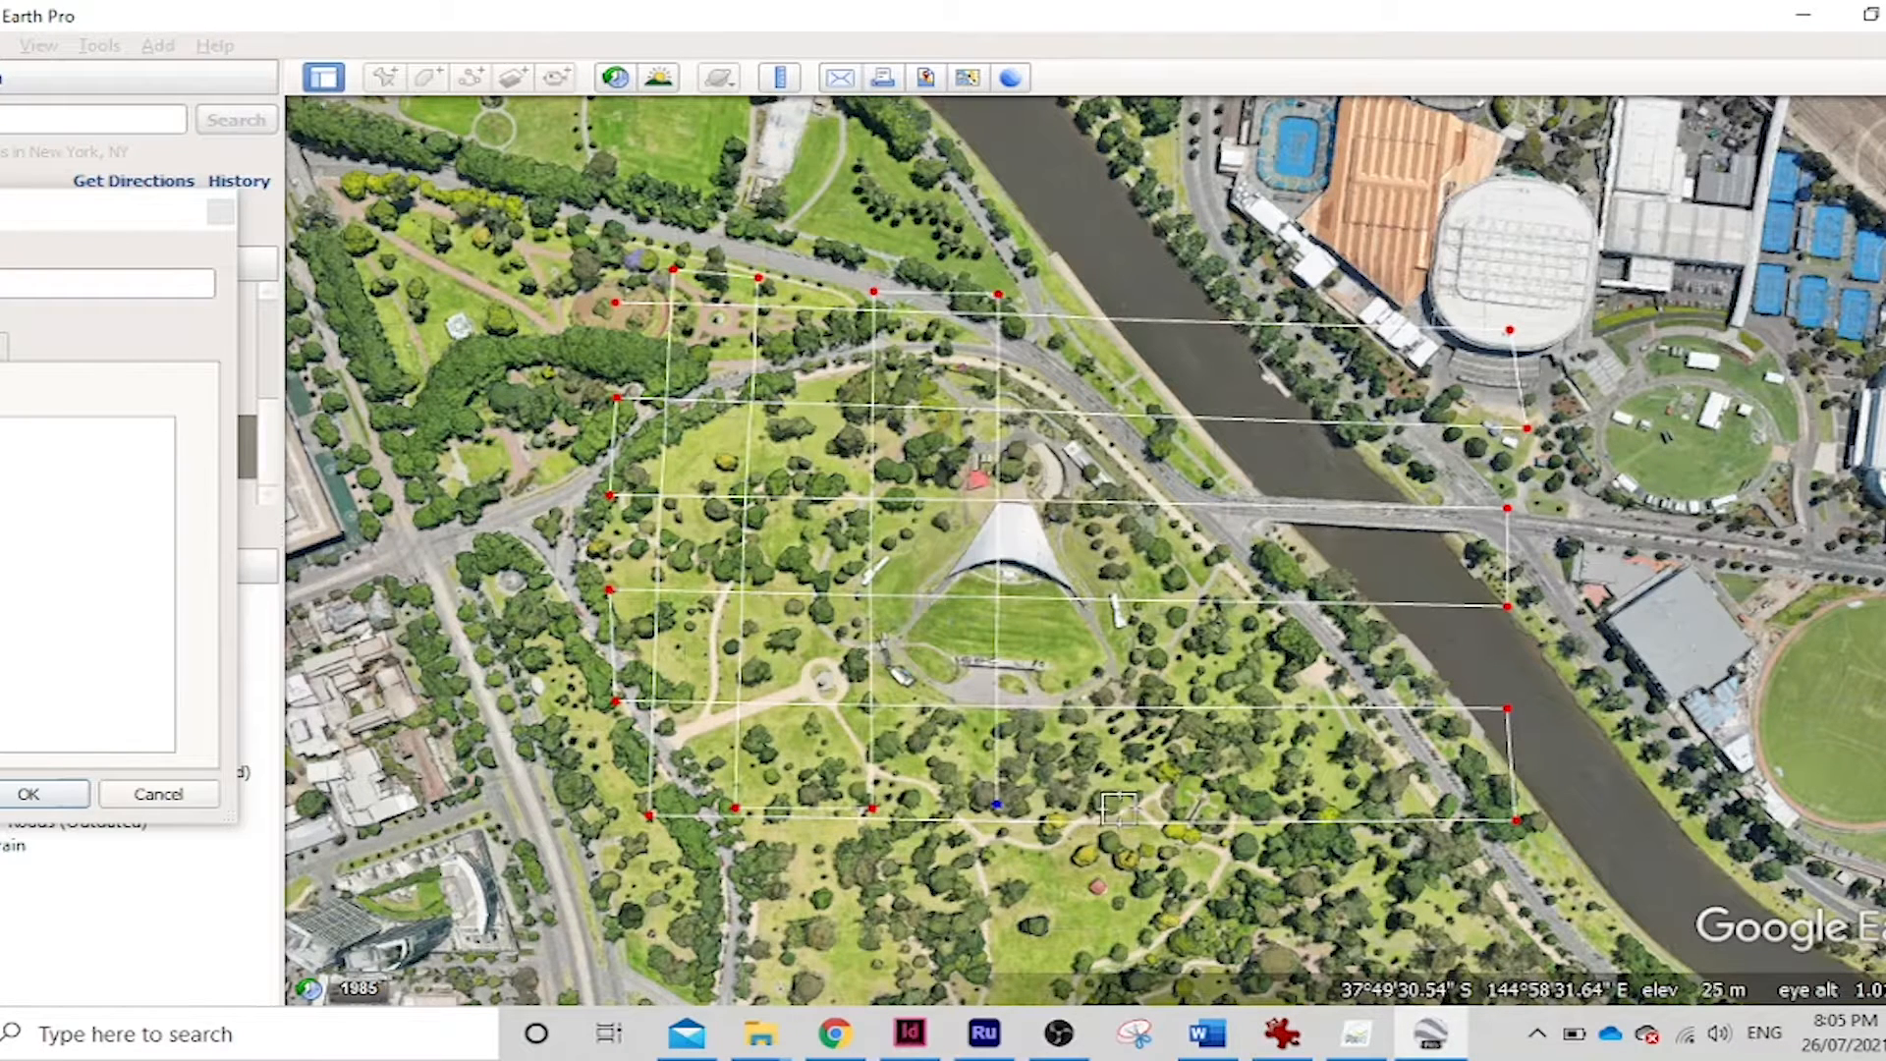
{"action": "left_click", "coordinate": [1135, 294]}
{"action": "left_click", "coordinate": [1252, 297]}
{"action": "left_click", "coordinate": [1239, 803]}
{"action": "left_click", "coordinate": [1405, 807]}
{"action": "left_click", "coordinate": [1382, 322]}
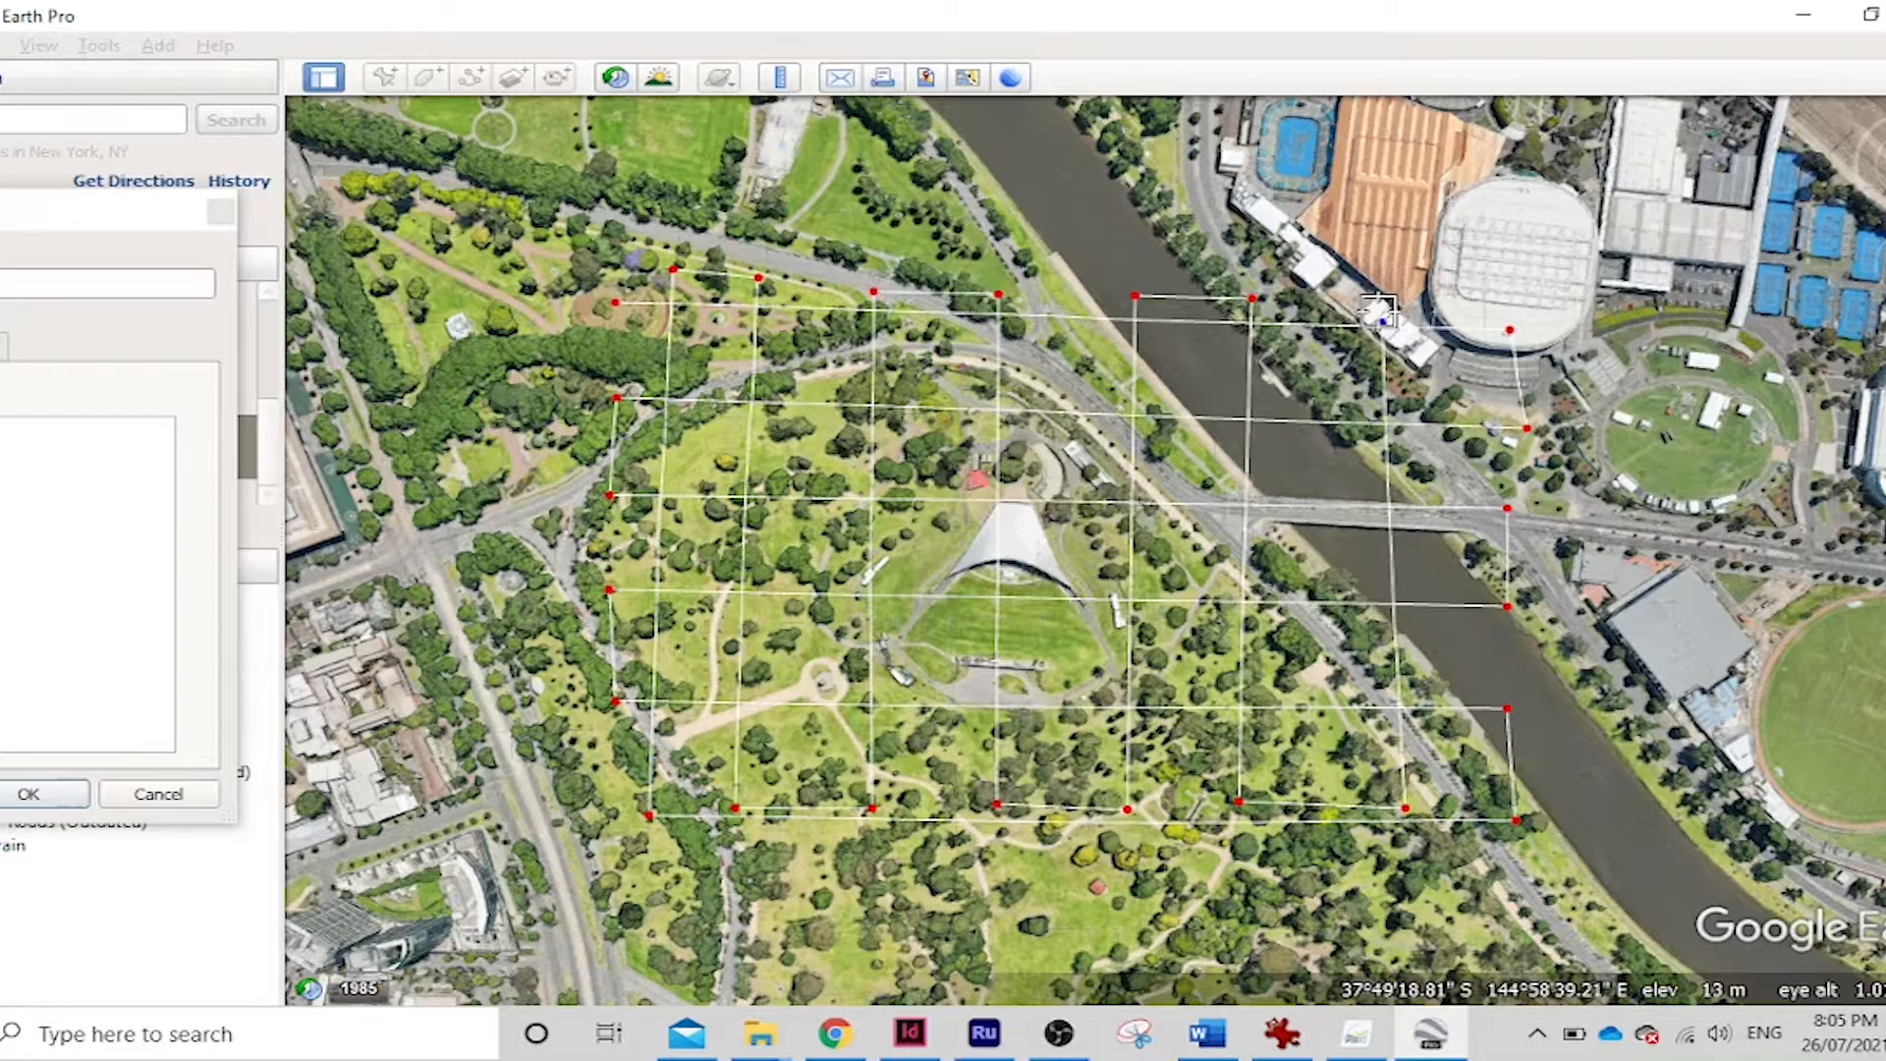
Set the path's altitude to 50 m relative to ground and save the path
{"action": "left_click_drag", "start_coordinate": [149, 220], "coordinate": [701, 158]}
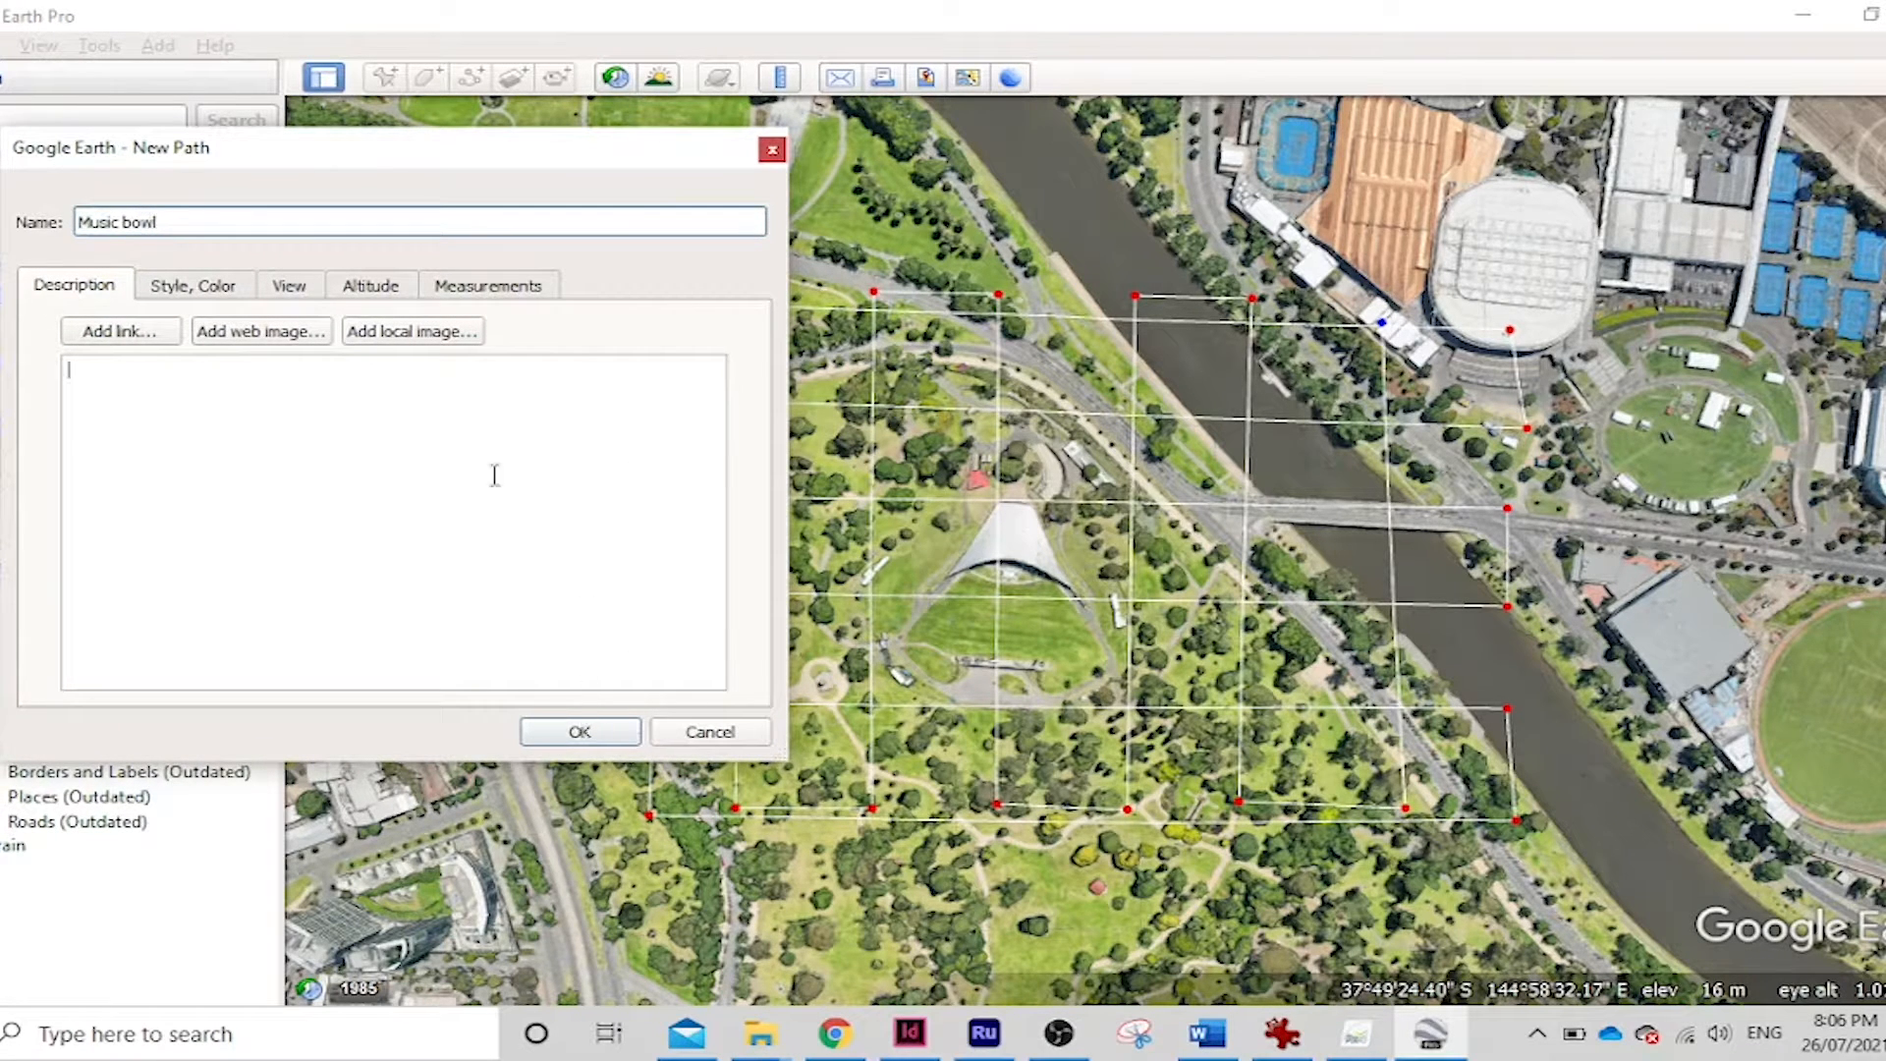
{"action": "left_click", "coordinate": [360, 290]}
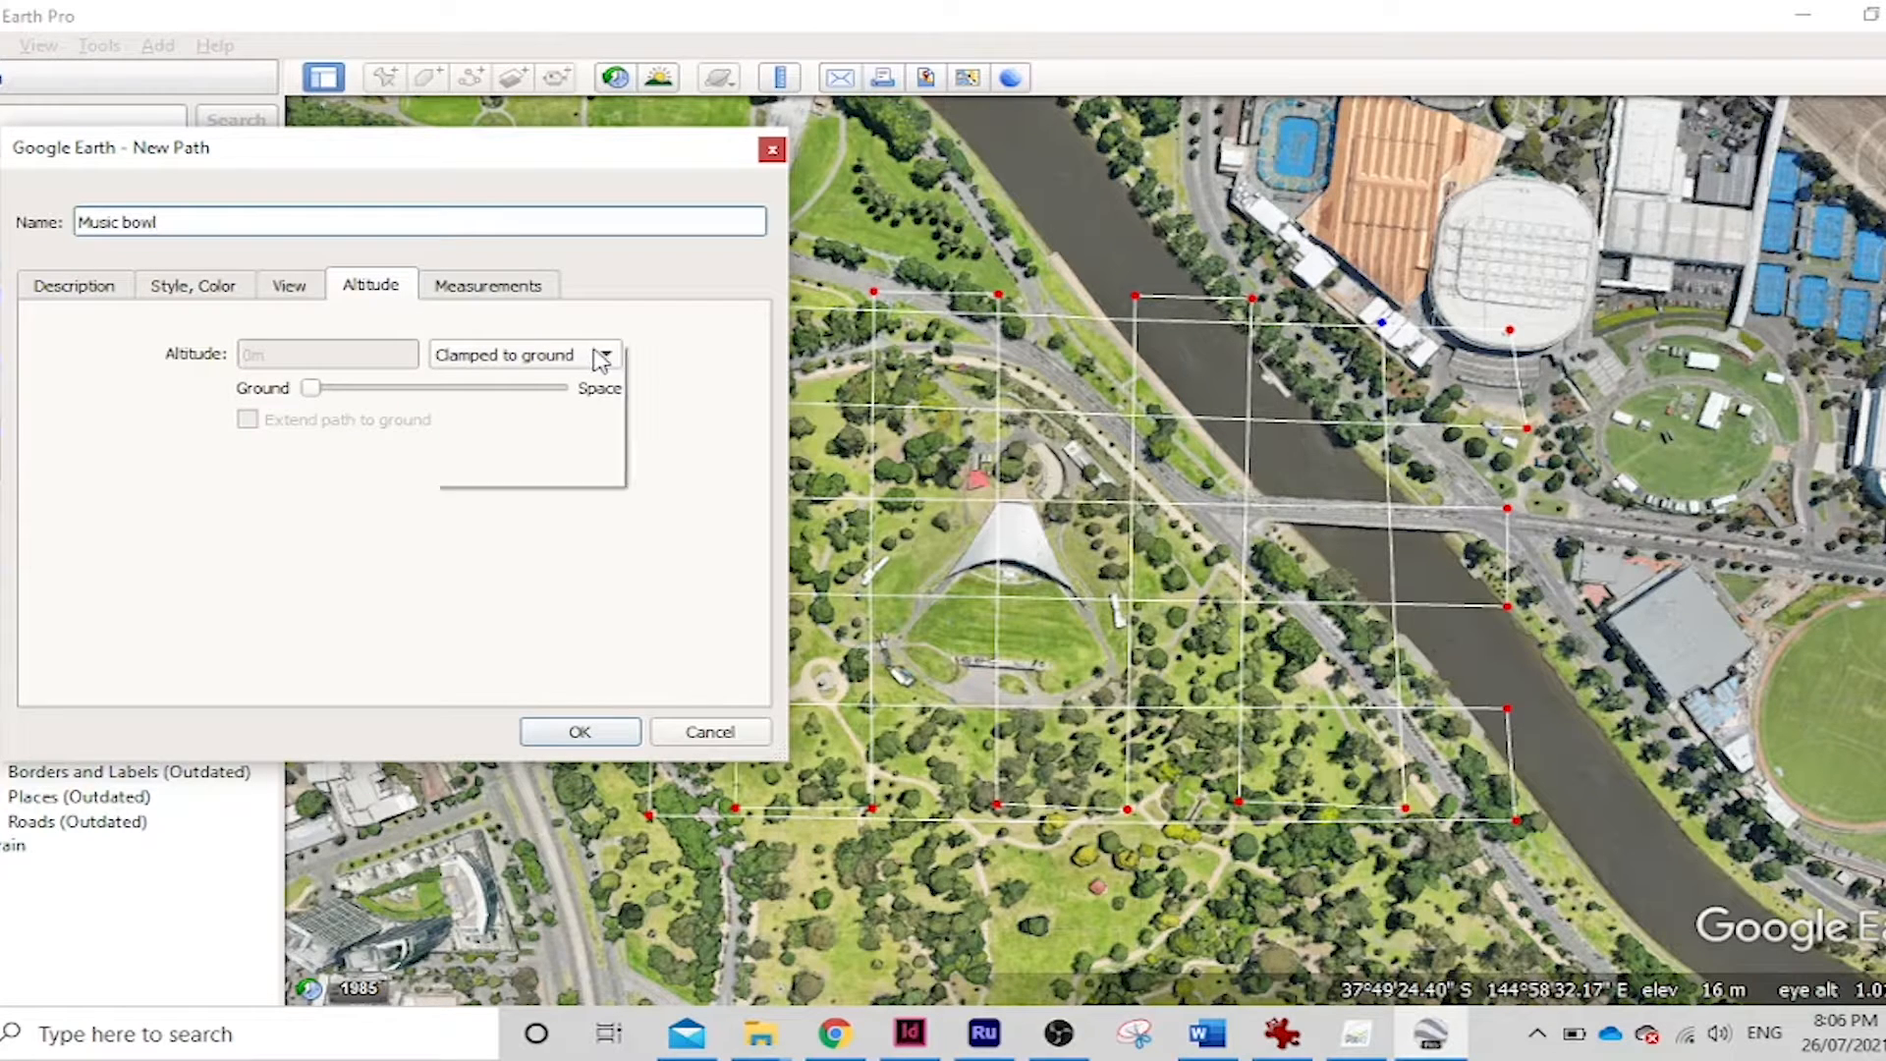
{"action": "left_click", "coordinate": [598, 357]}
{"action": "left_click", "coordinate": [562, 417]}
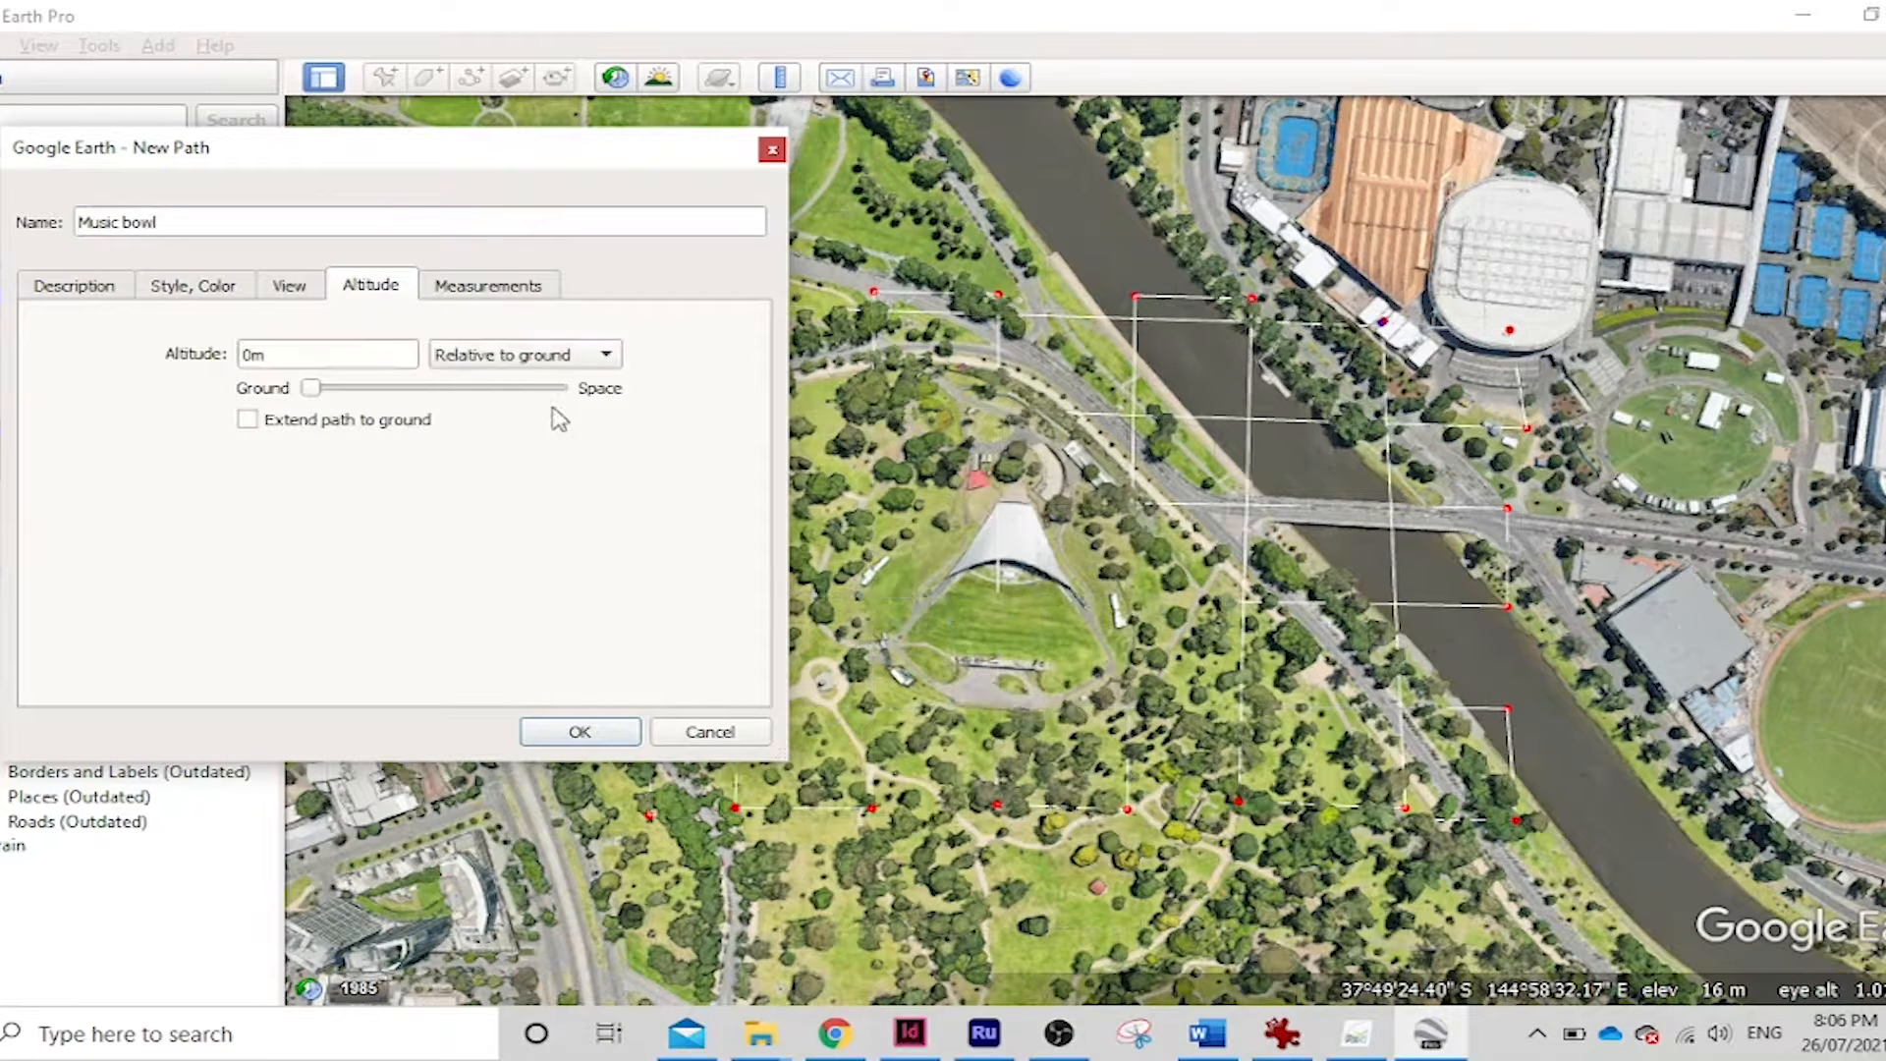
{"action": "left_click_drag", "start_coordinate": [313, 393], "coordinate": [52, 346]}
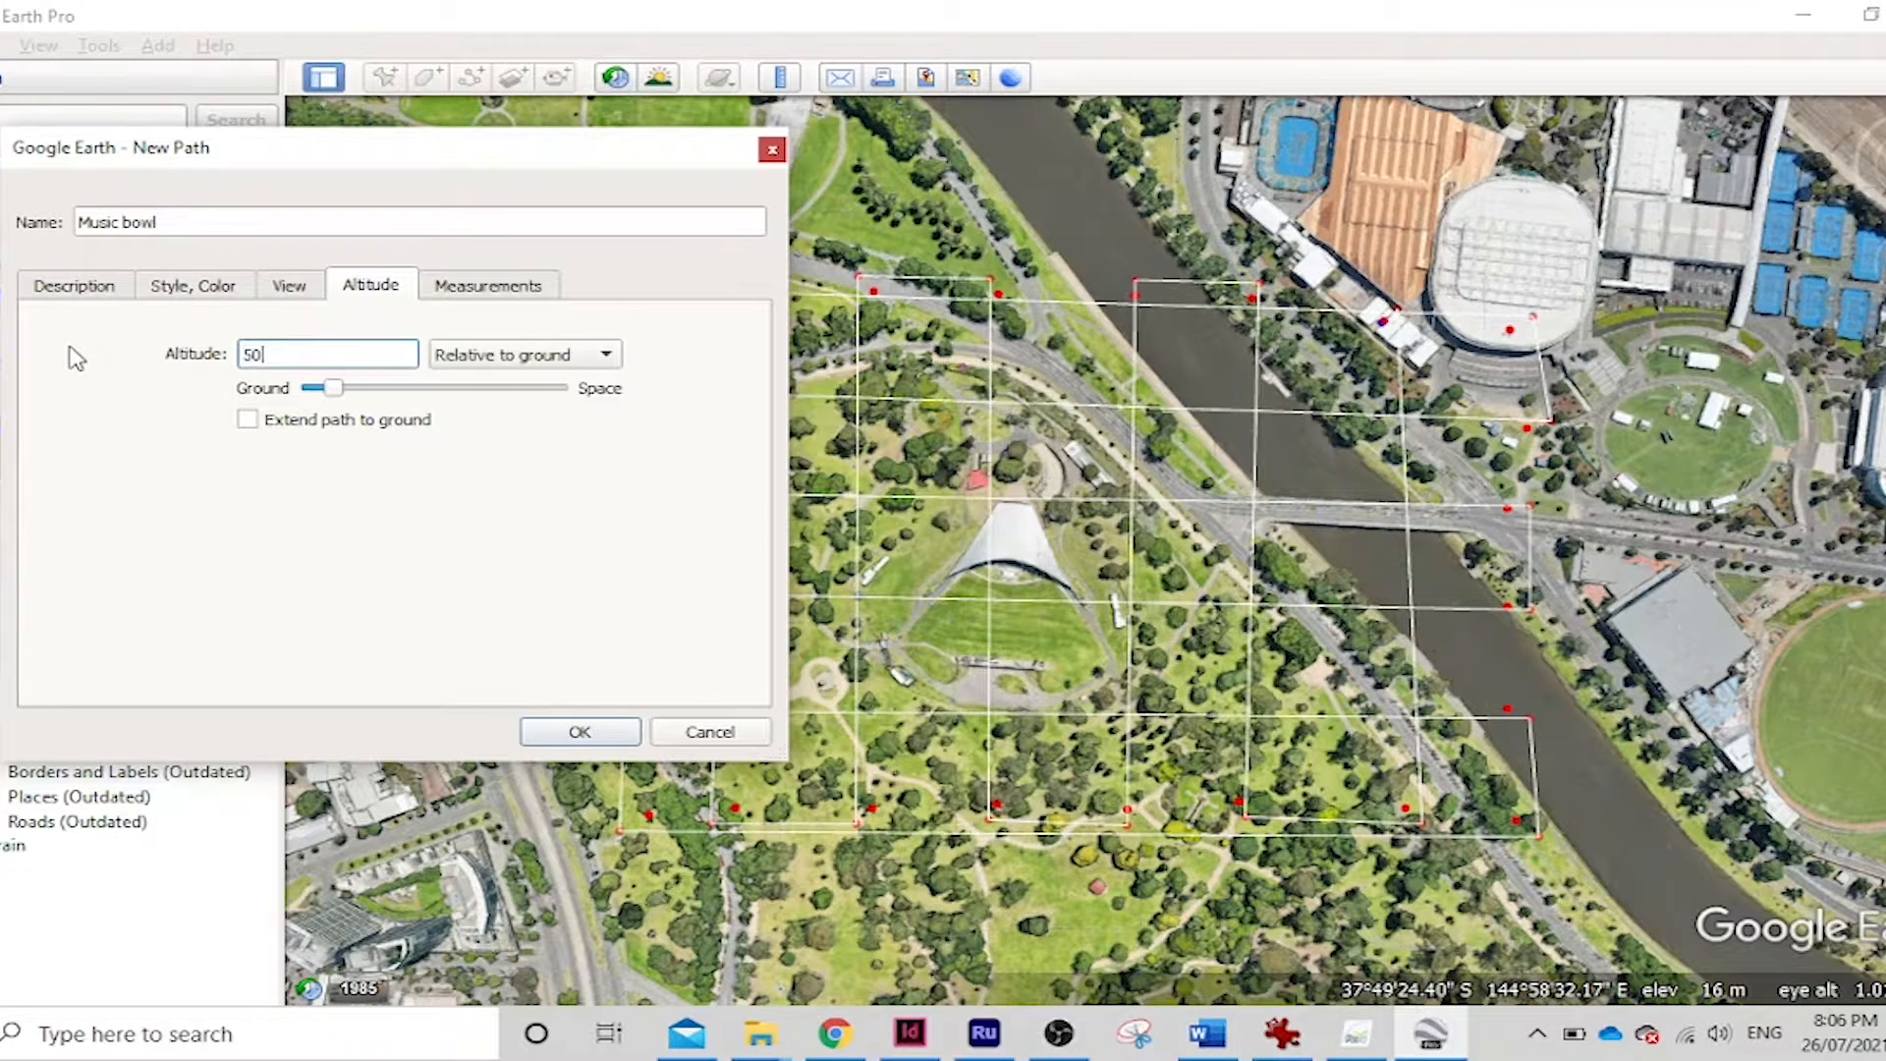
{"action": "key", "text": "Return"}
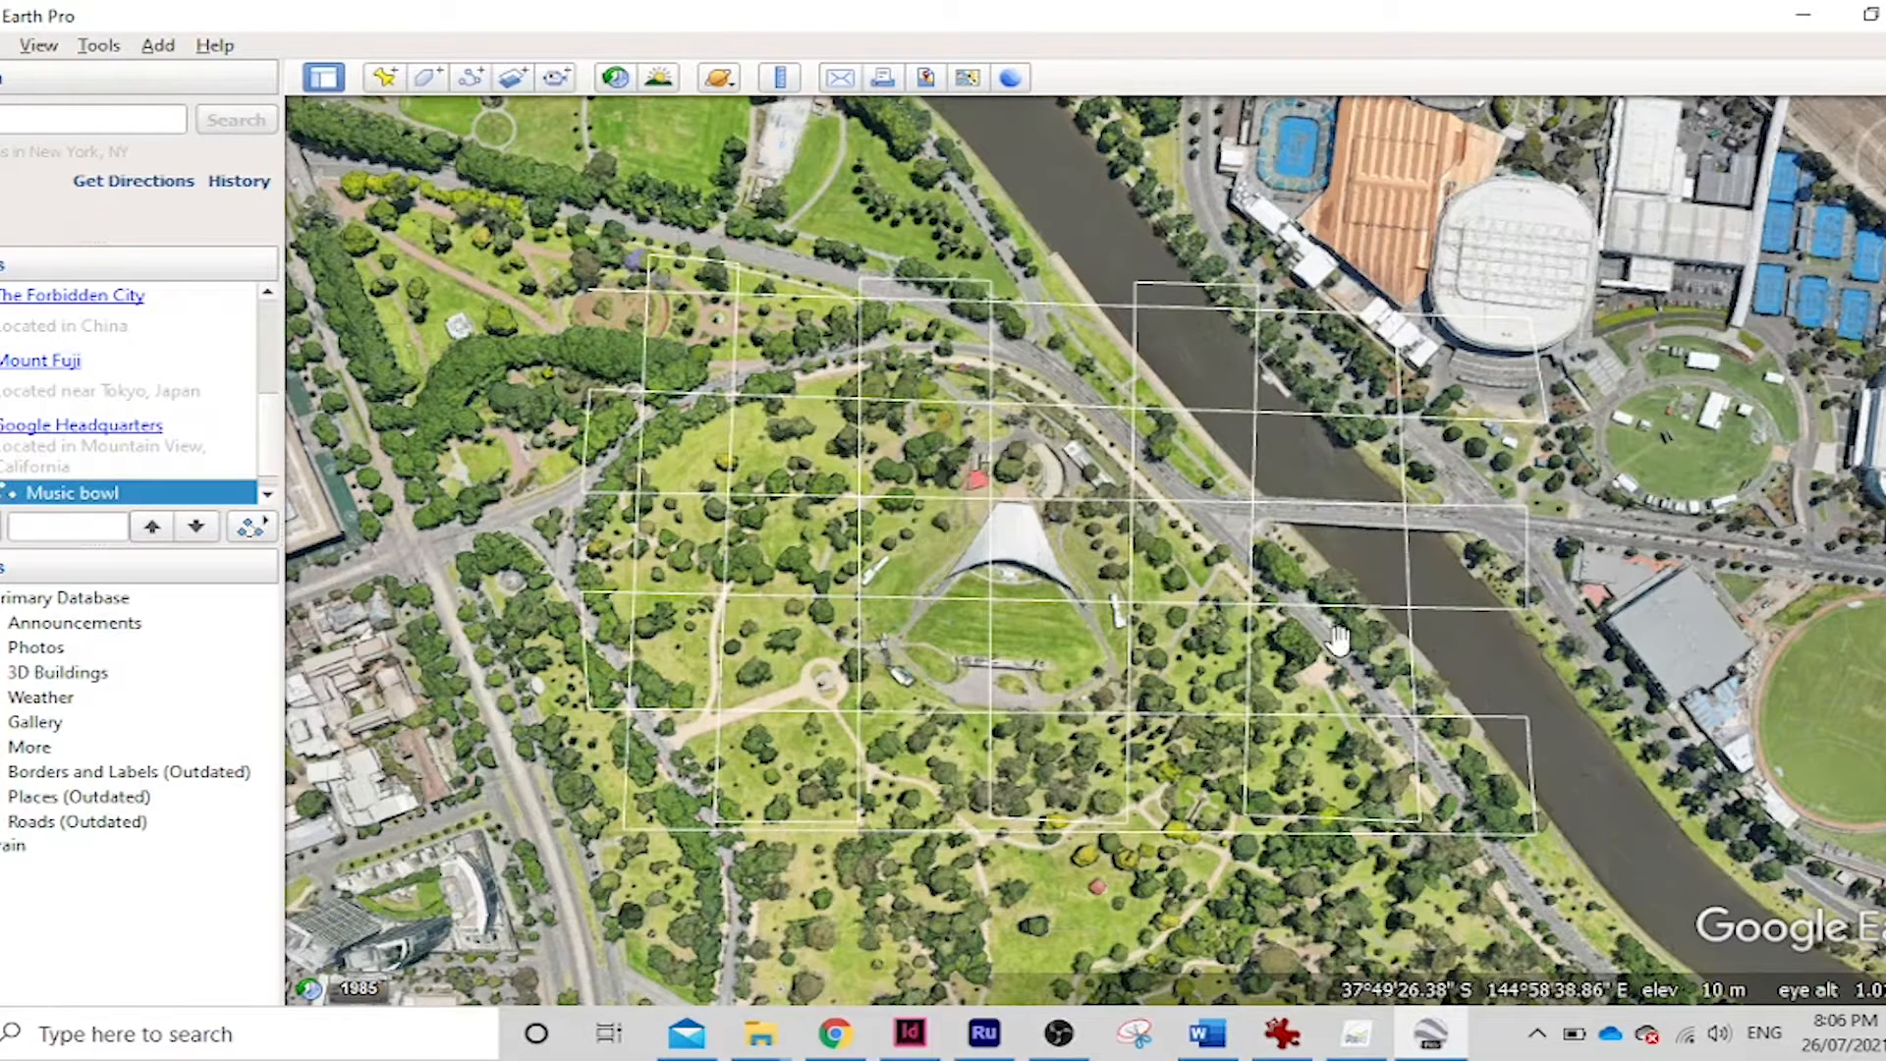
Set the speed for tours created from a line to 60 in the touring options and apply it
{"action": "left_click", "coordinate": [98, 45]}
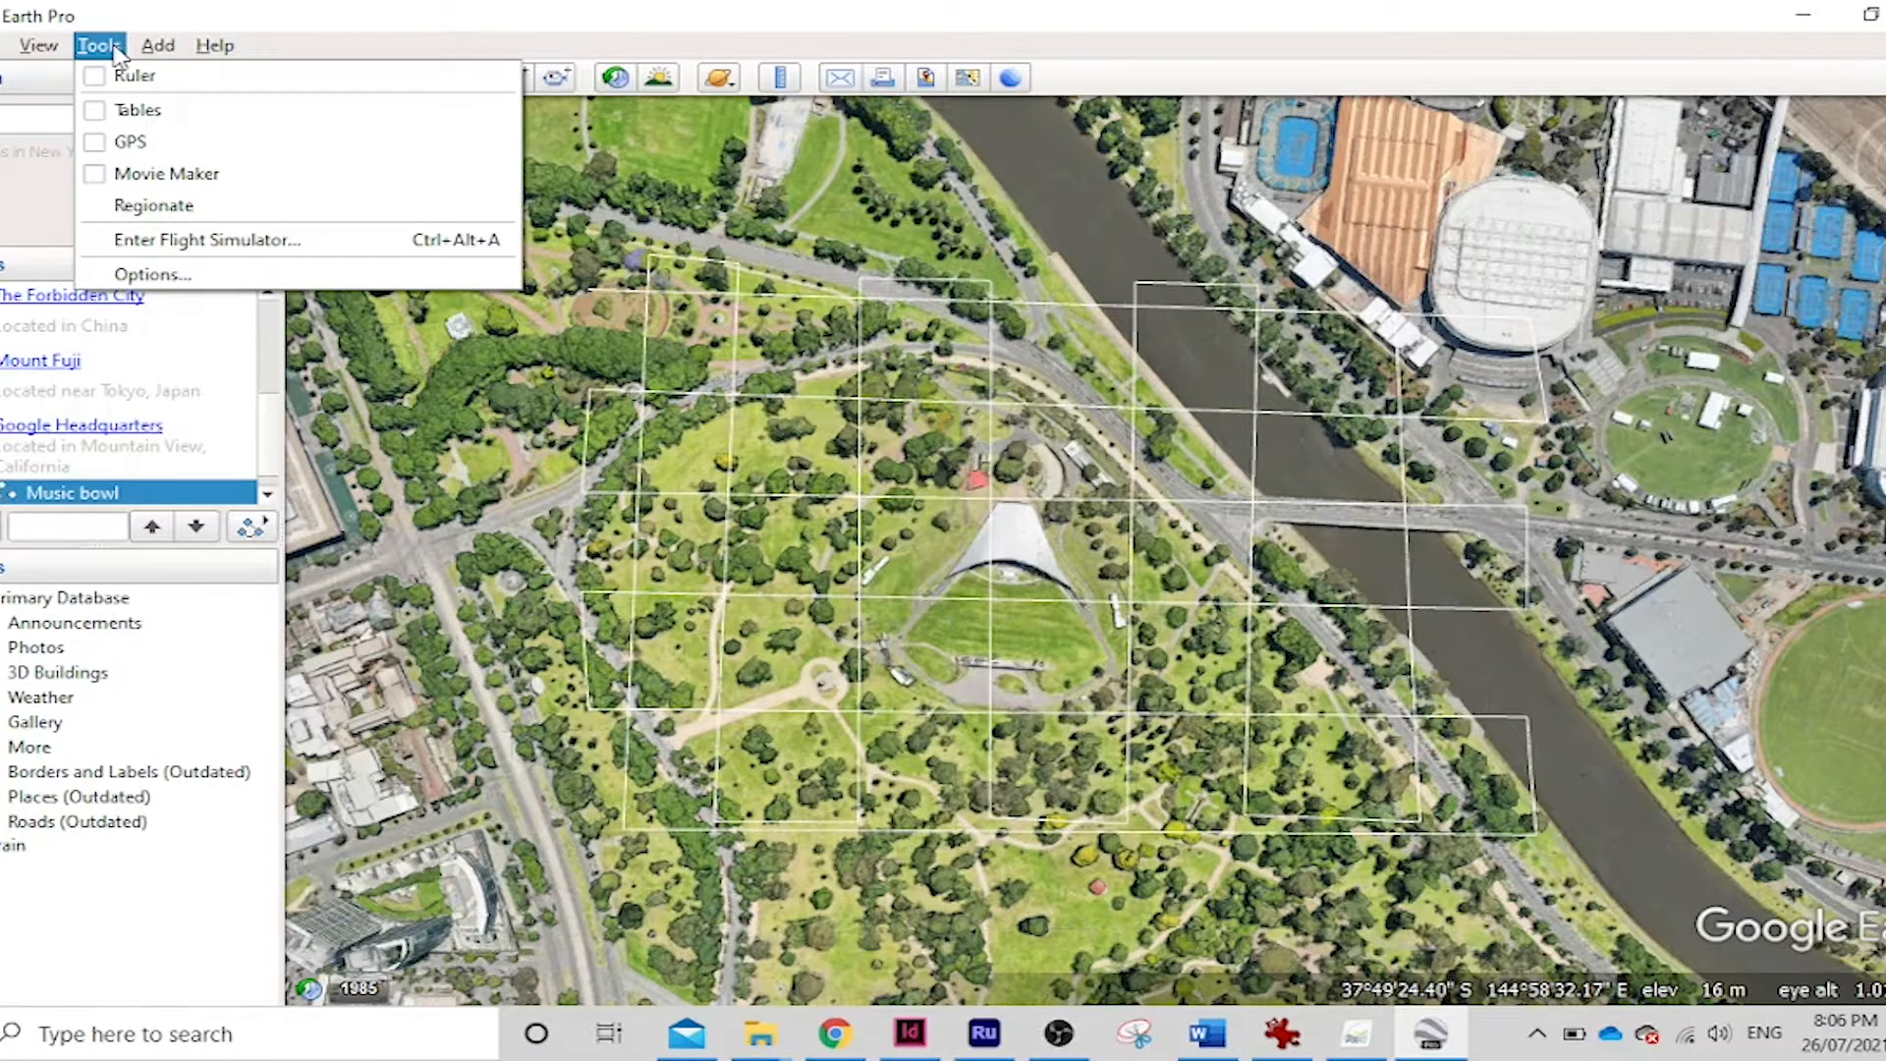
{"action": "left_click", "coordinate": [131, 280]}
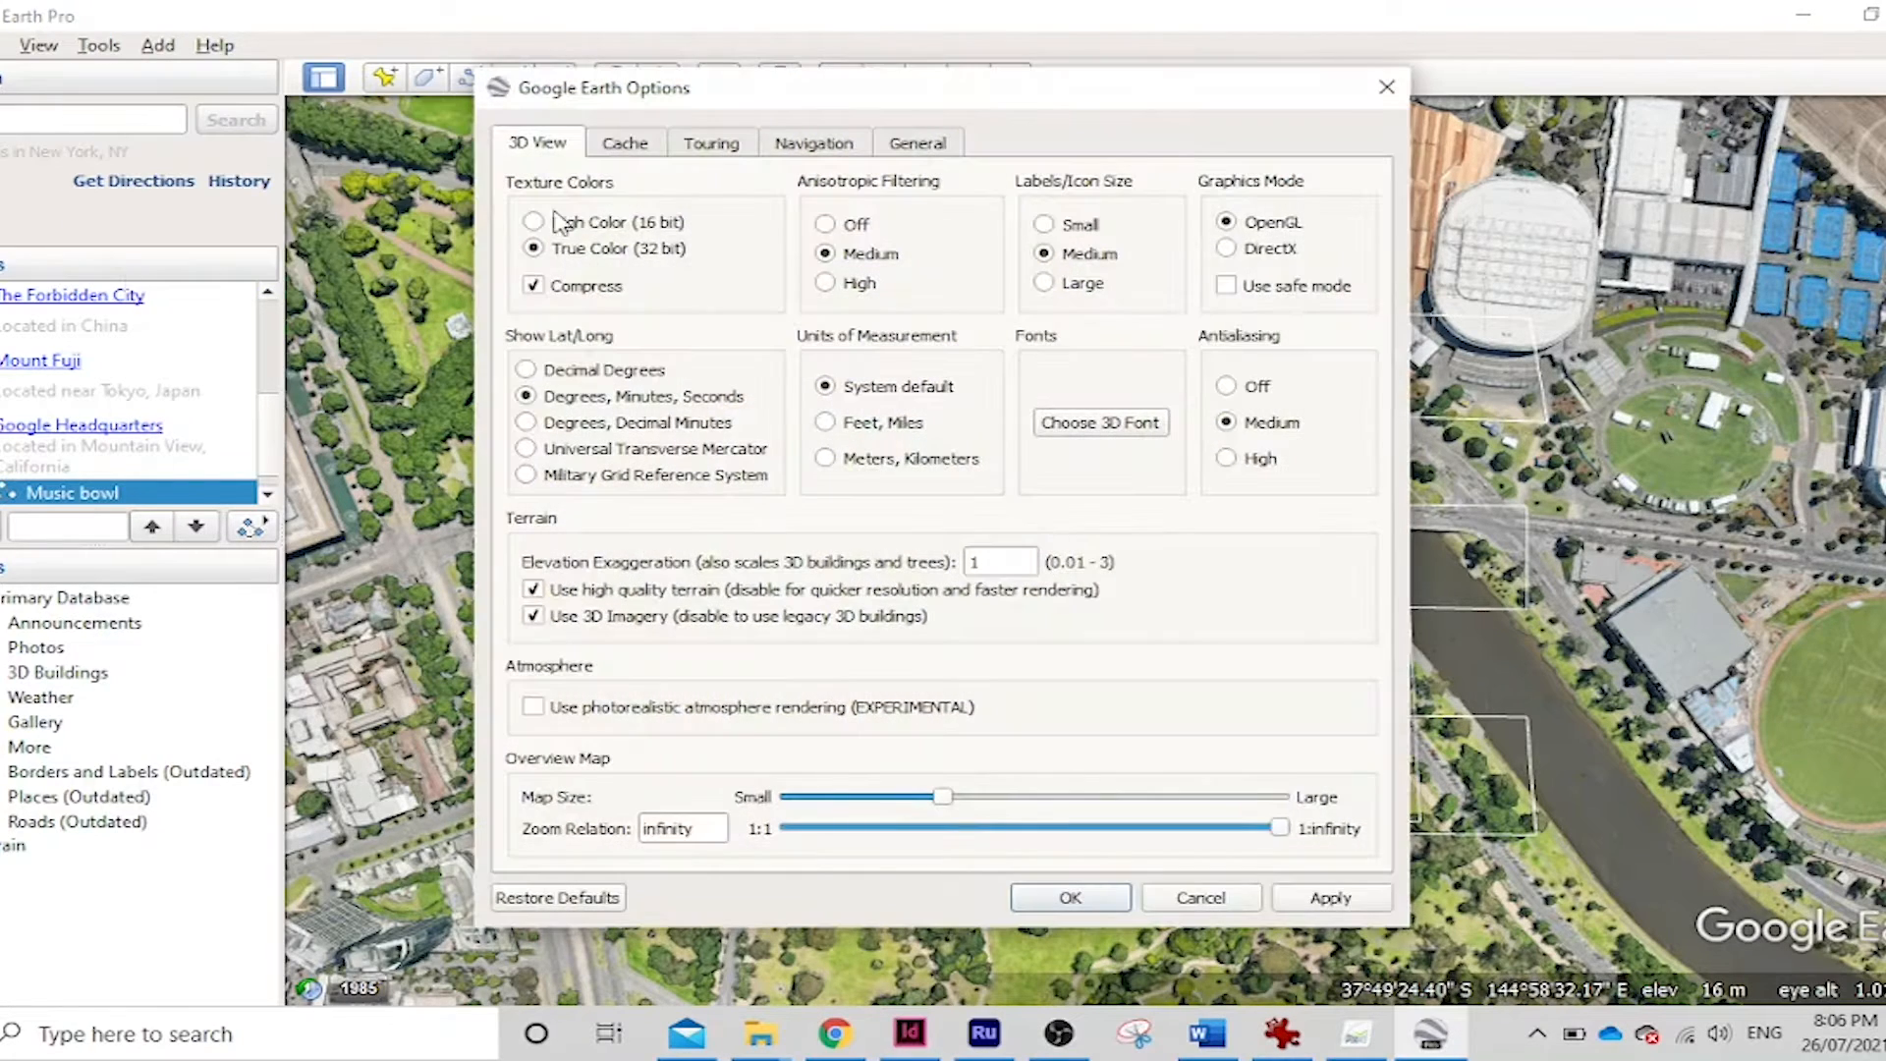
{"action": "left_click", "coordinate": [711, 144]}
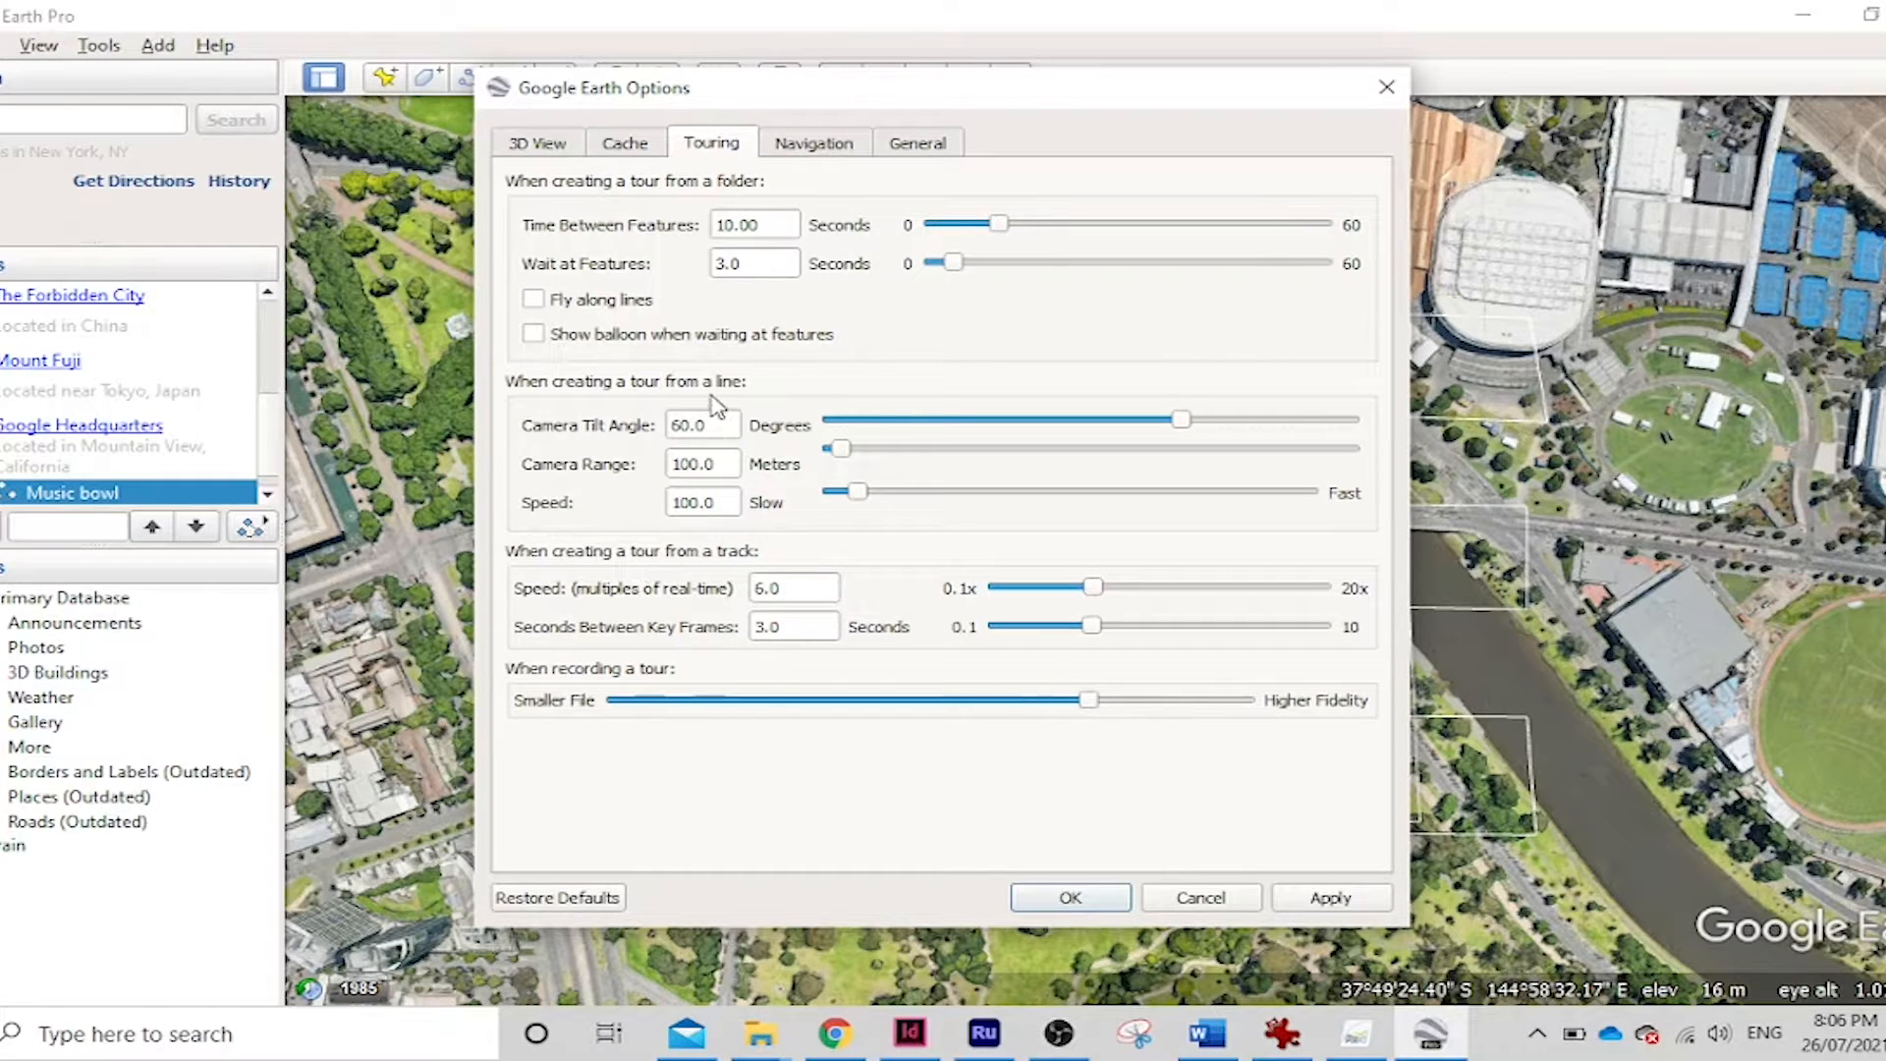
{"action": "double_click", "coordinate": [727, 503]}
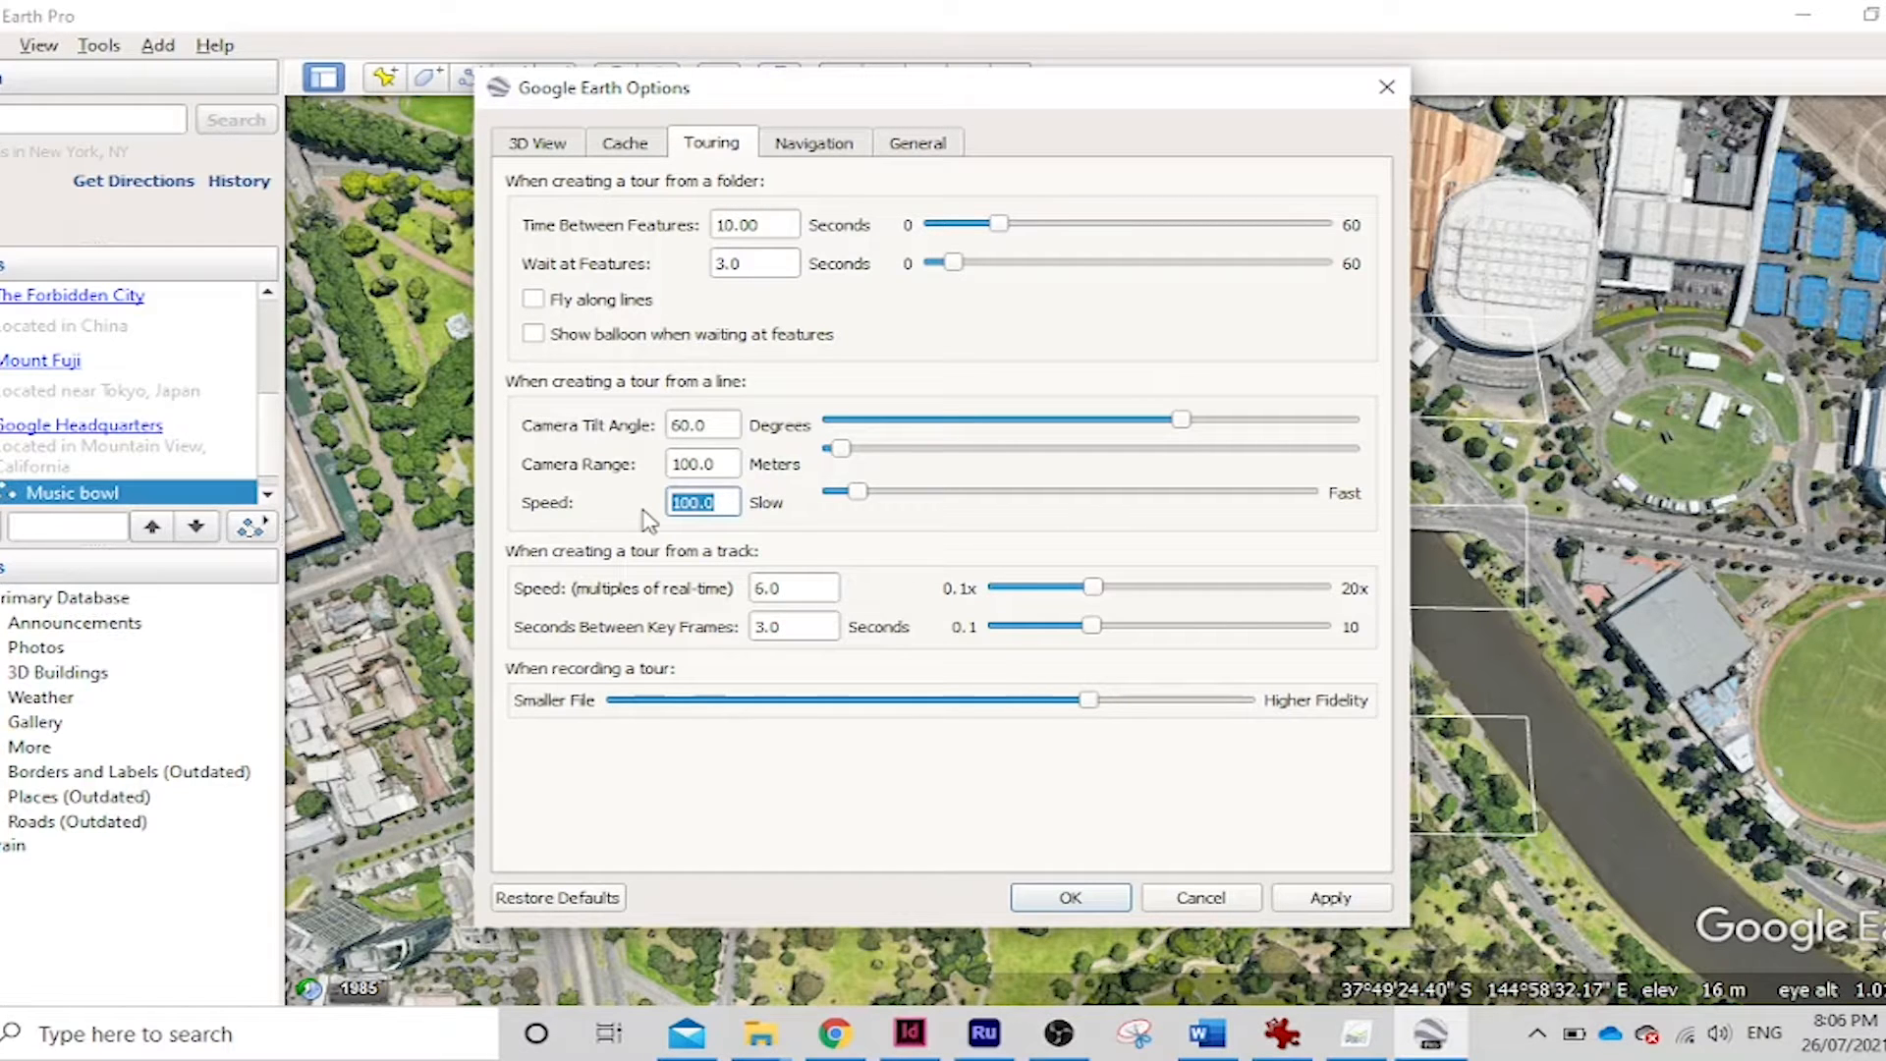
{"action": "type", "text": "60"}
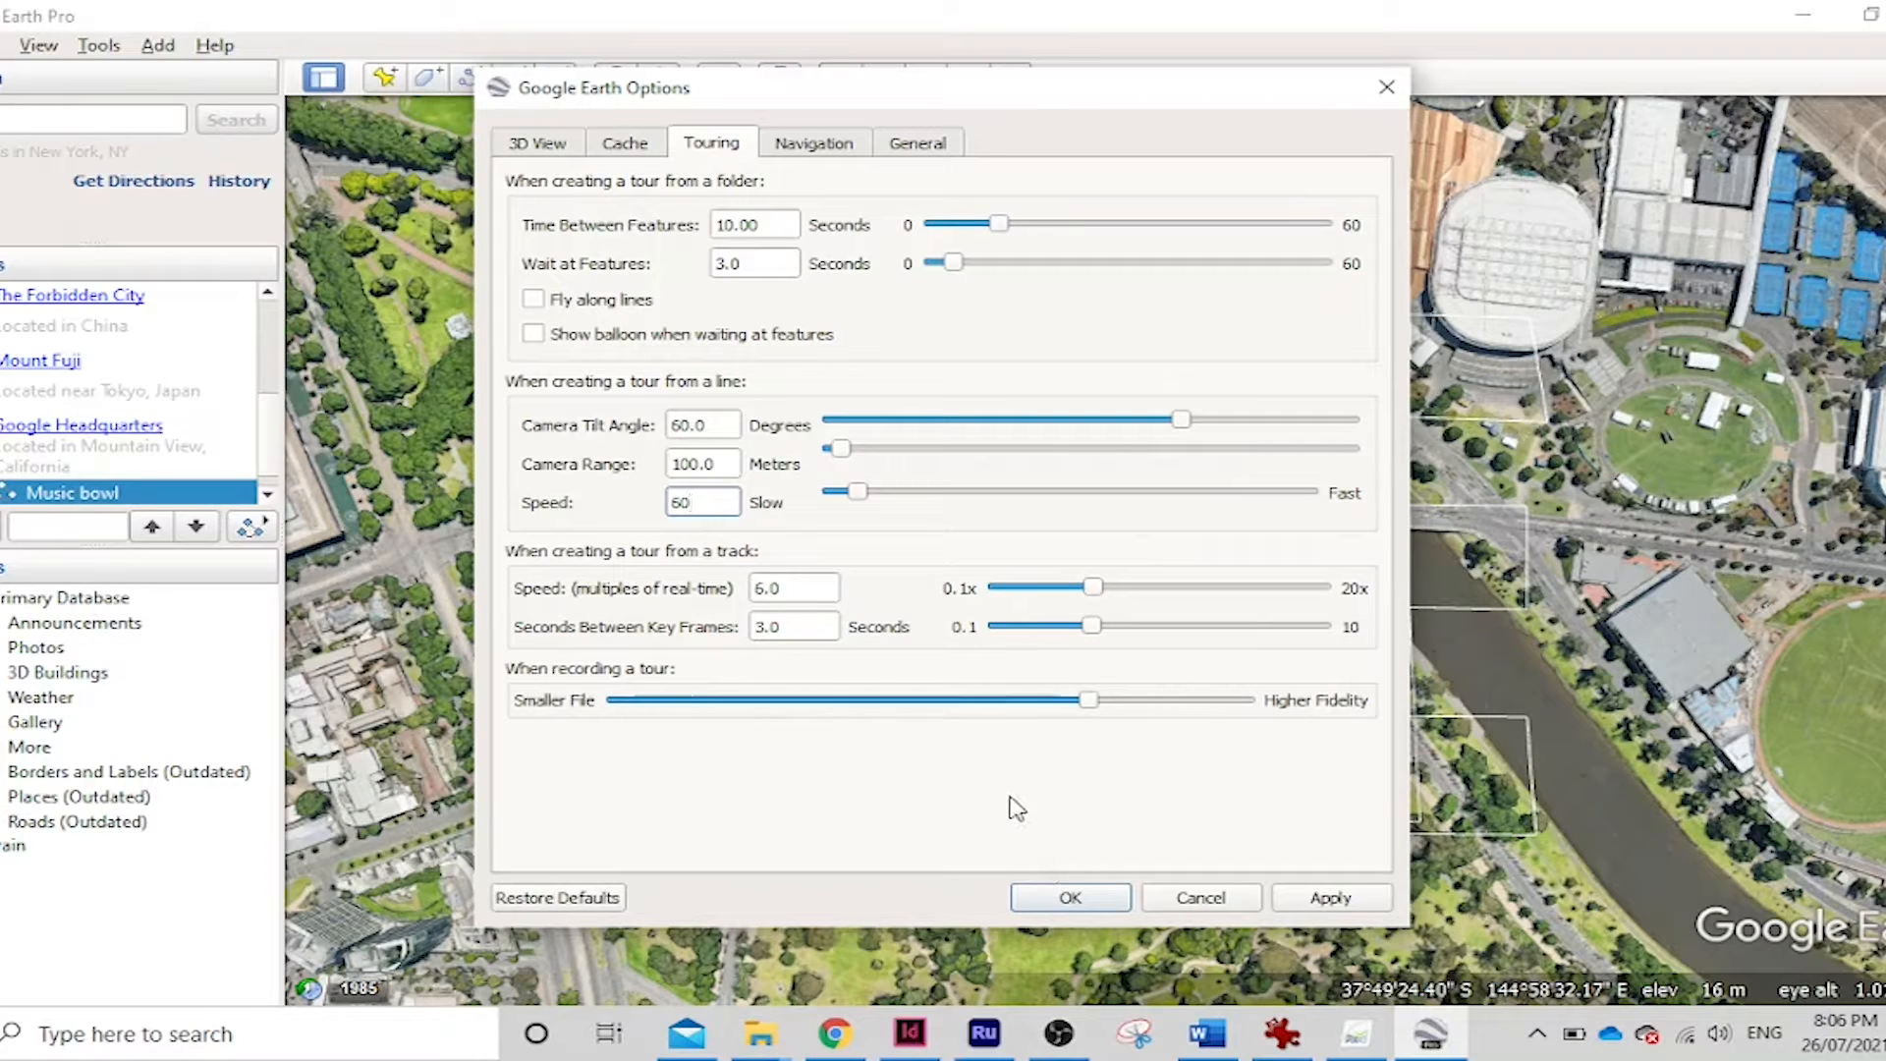
{"action": "left_click", "coordinate": [1321, 897]}
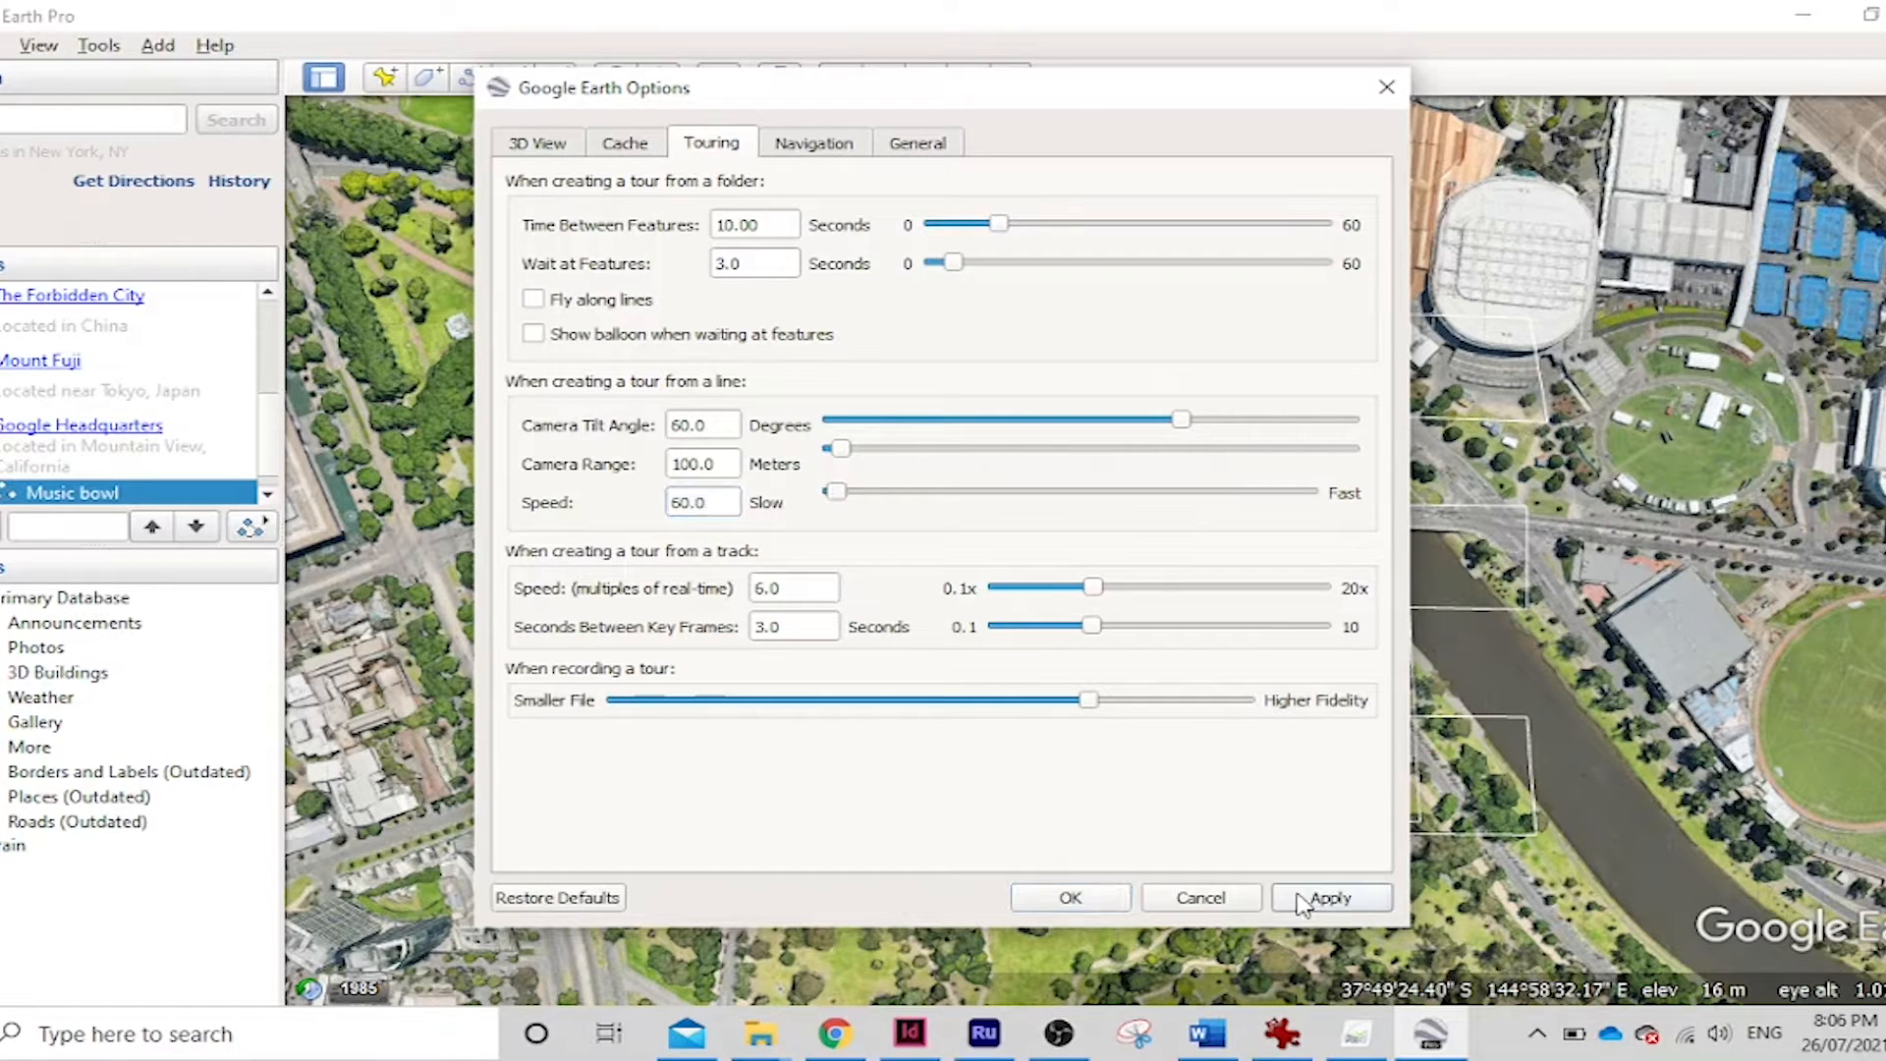
{"action": "left_click", "coordinate": [1088, 897]}
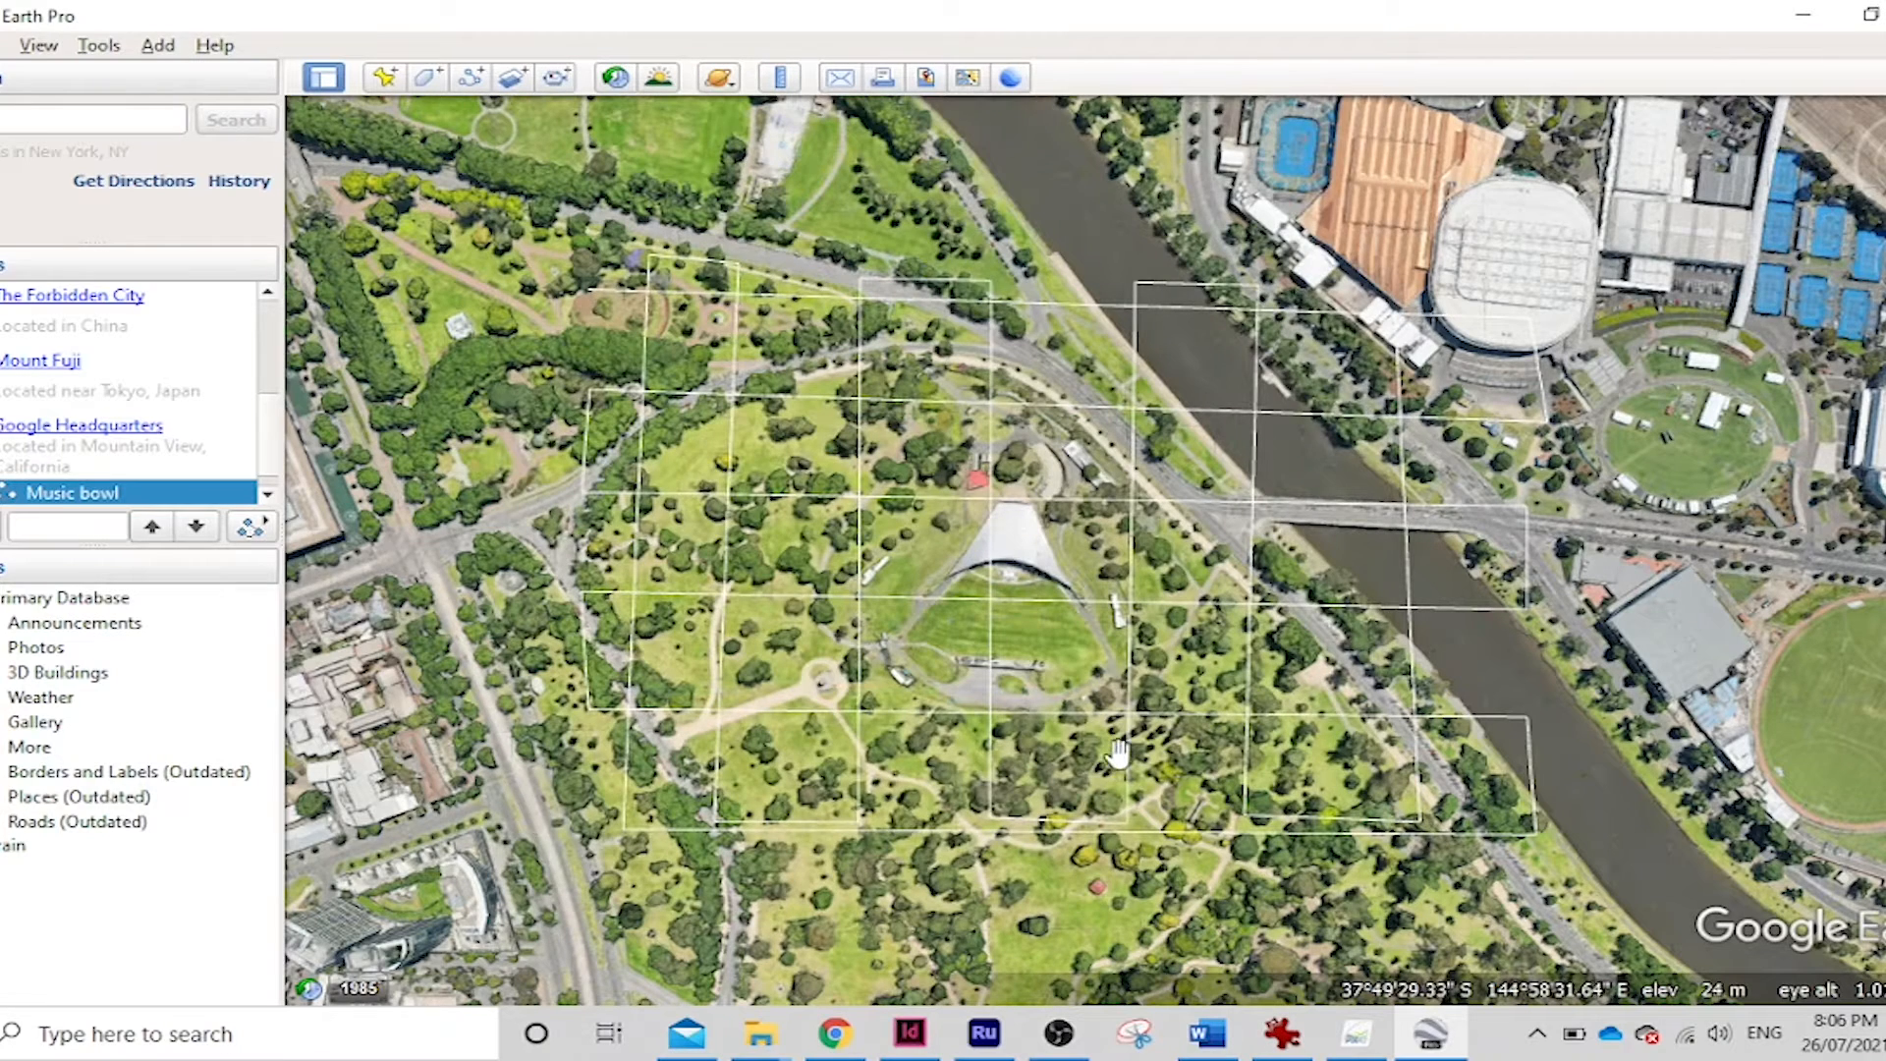
Play the tour of the Music bowl path and pause it near its start
{"action": "left_click", "coordinate": [259, 535]}
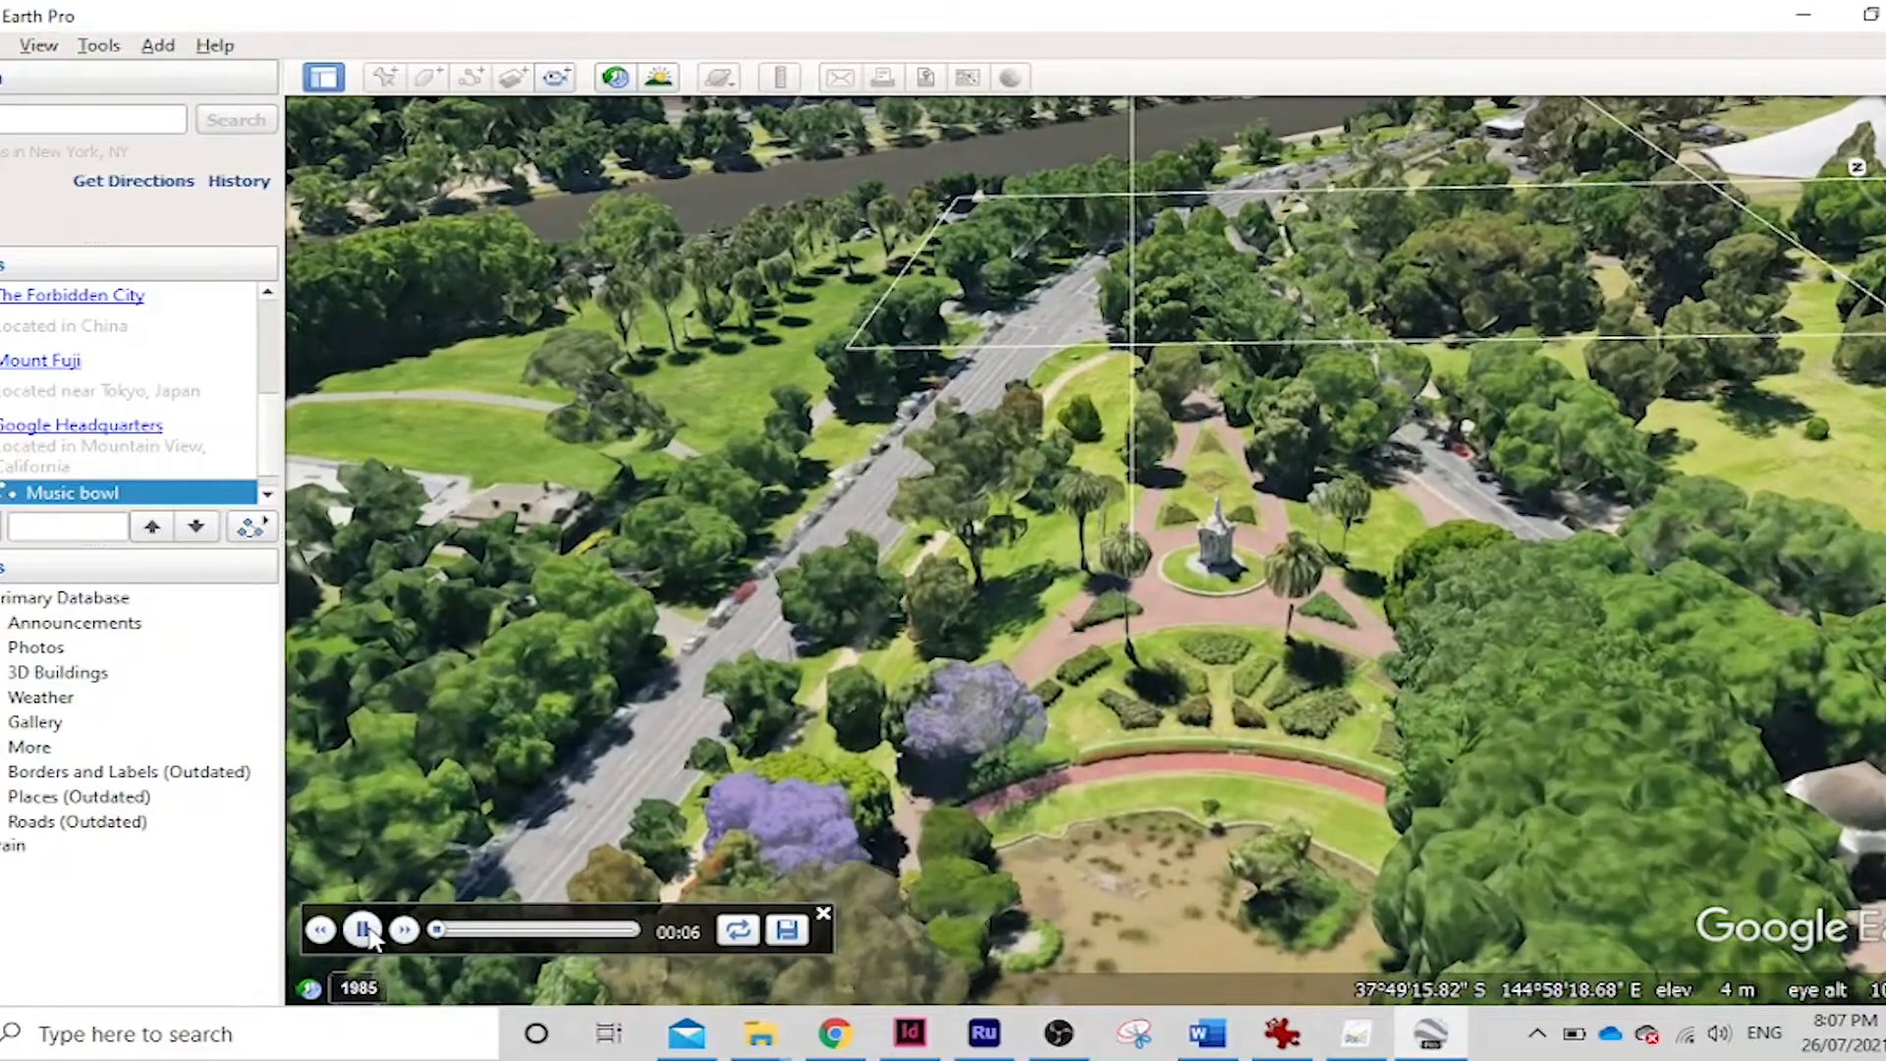
{"action": "left_click", "coordinate": [363, 929]}
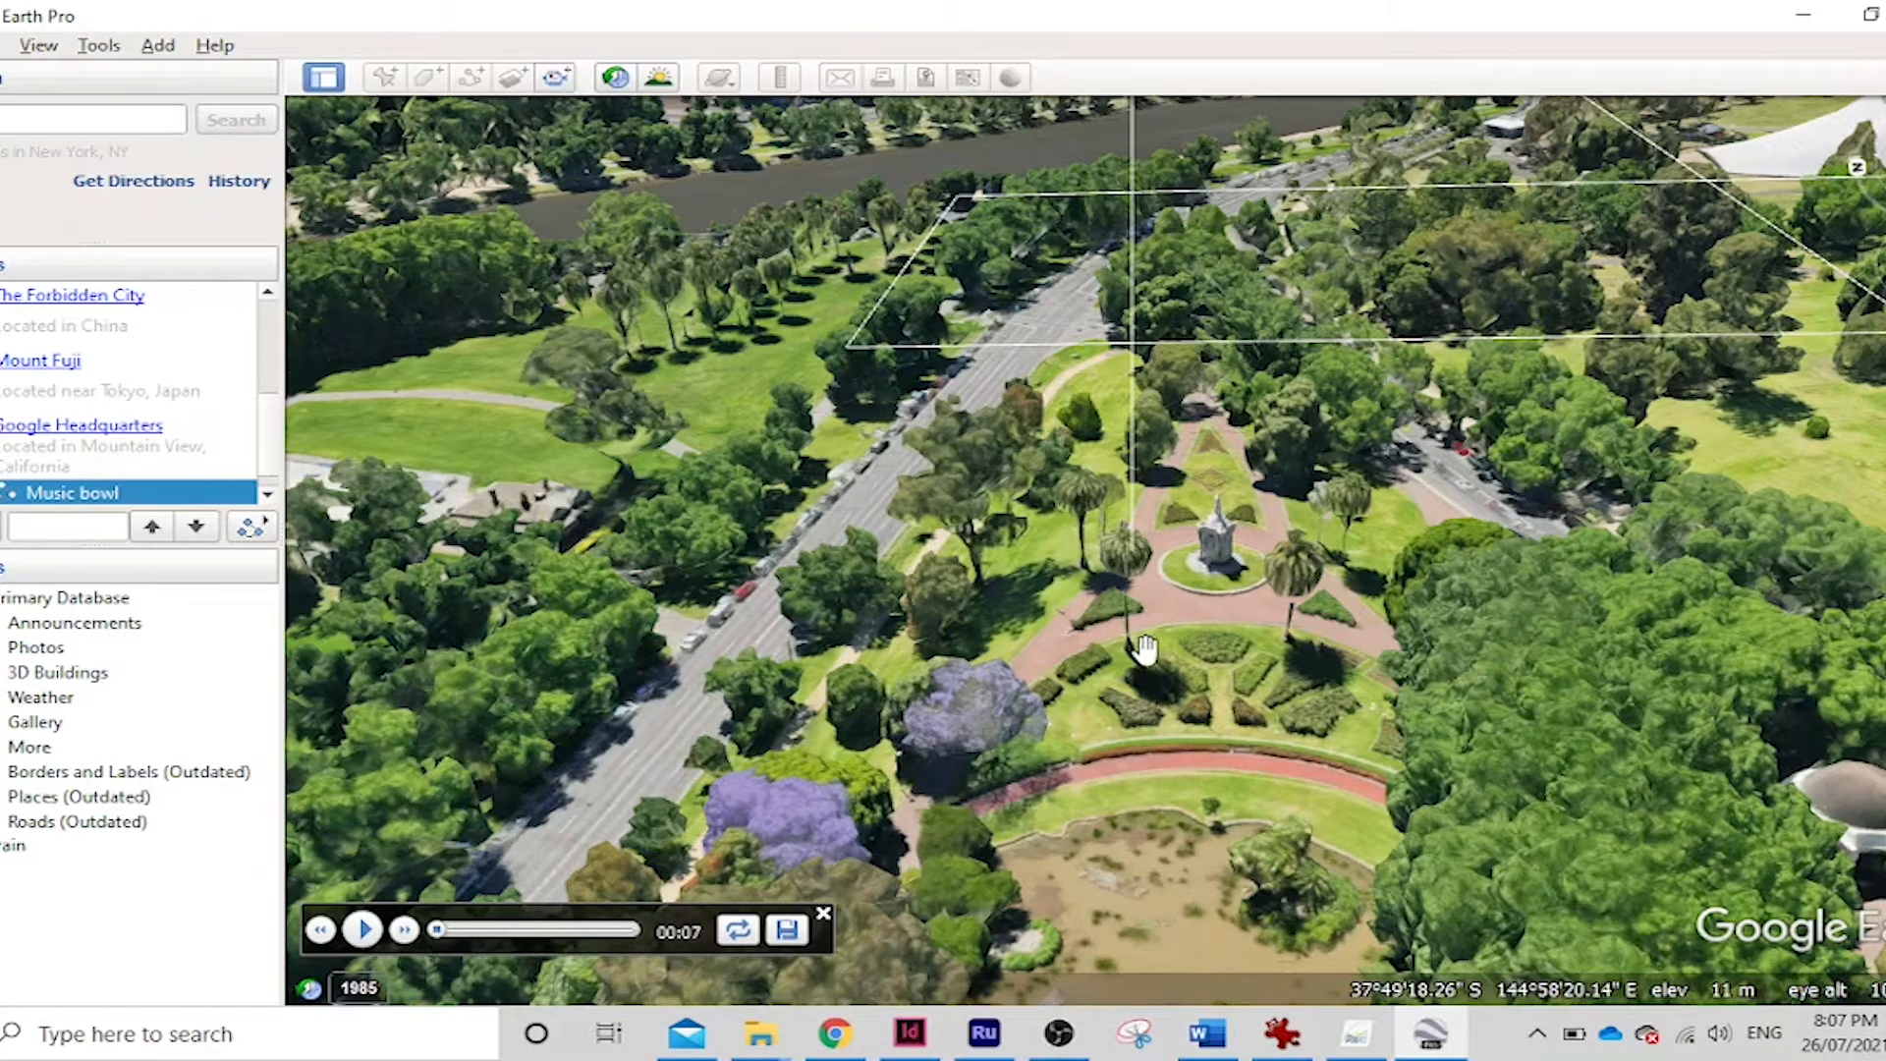
In IrfanView, start automatic captures of the fixed 1000 × 550 screen rectangle every 2 seconds, saved as JPG and stopping after 120 shots
{"action": "left_click", "coordinate": [1287, 1044]}
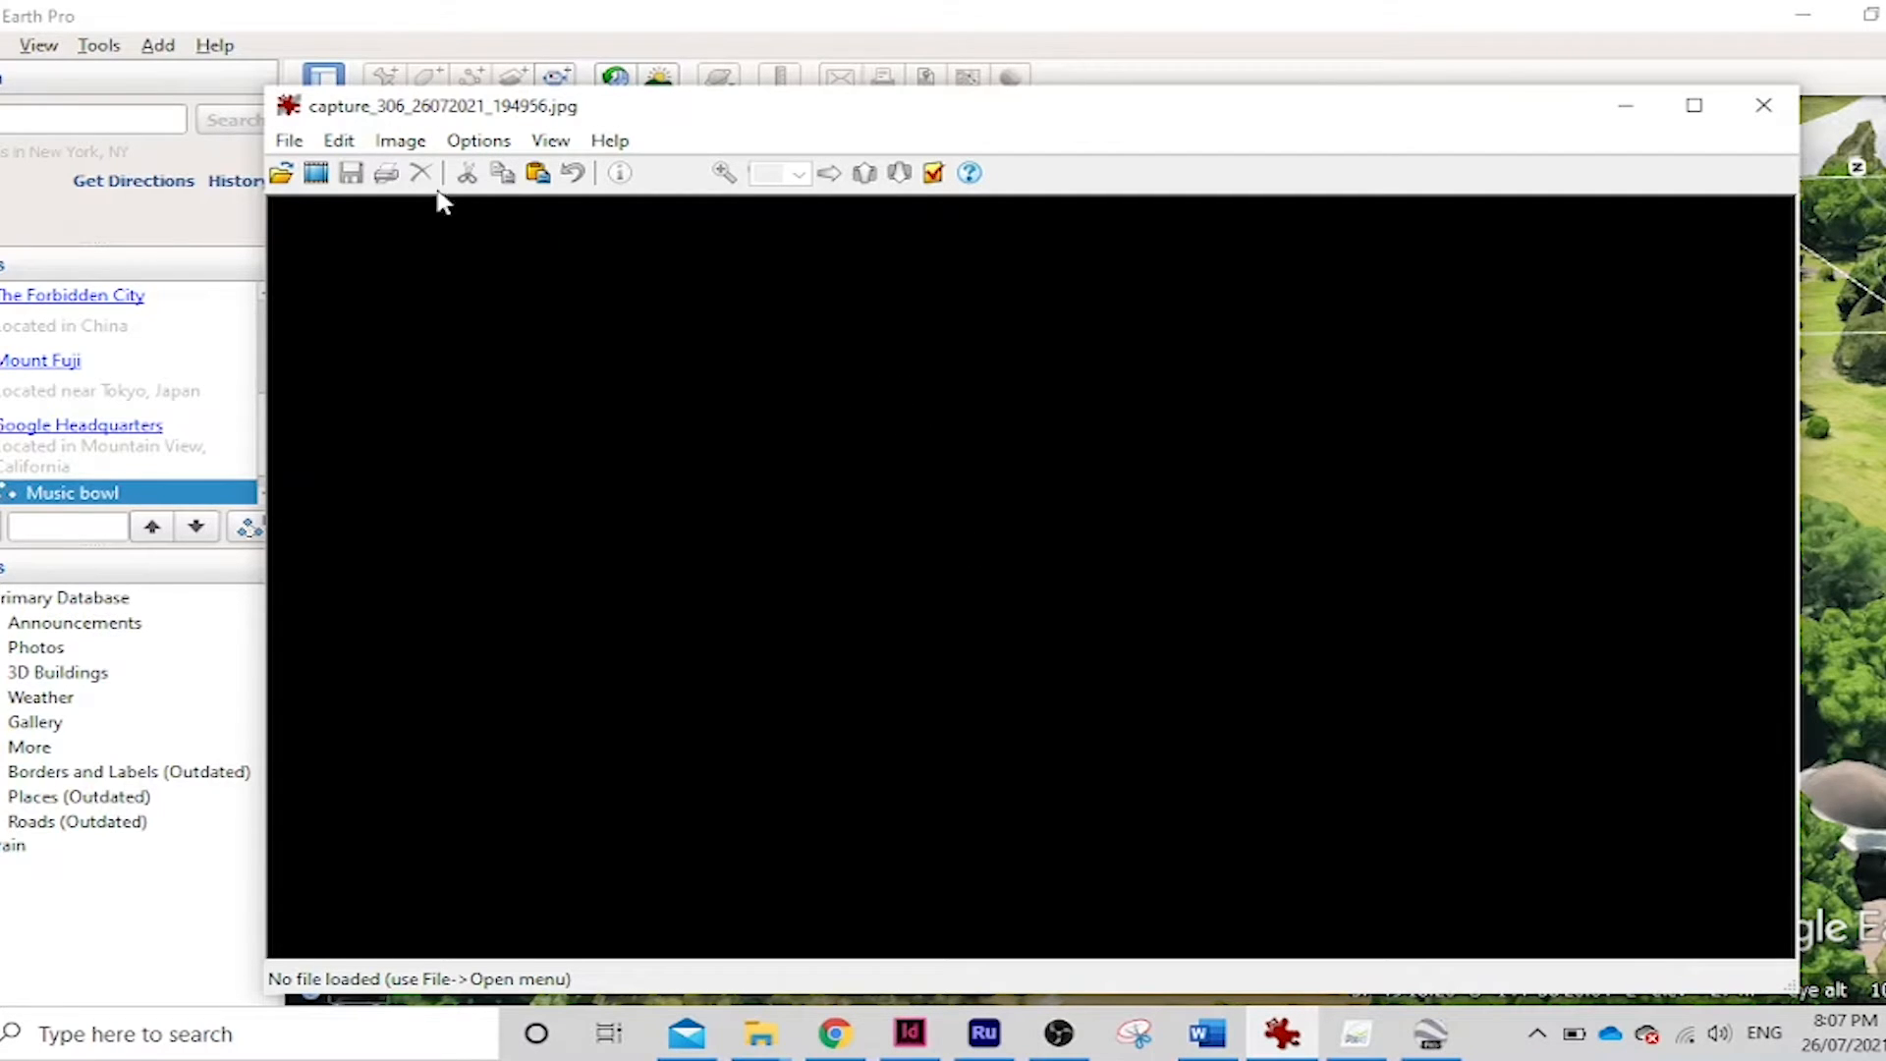
{"action": "left_click", "coordinate": [473, 144]}
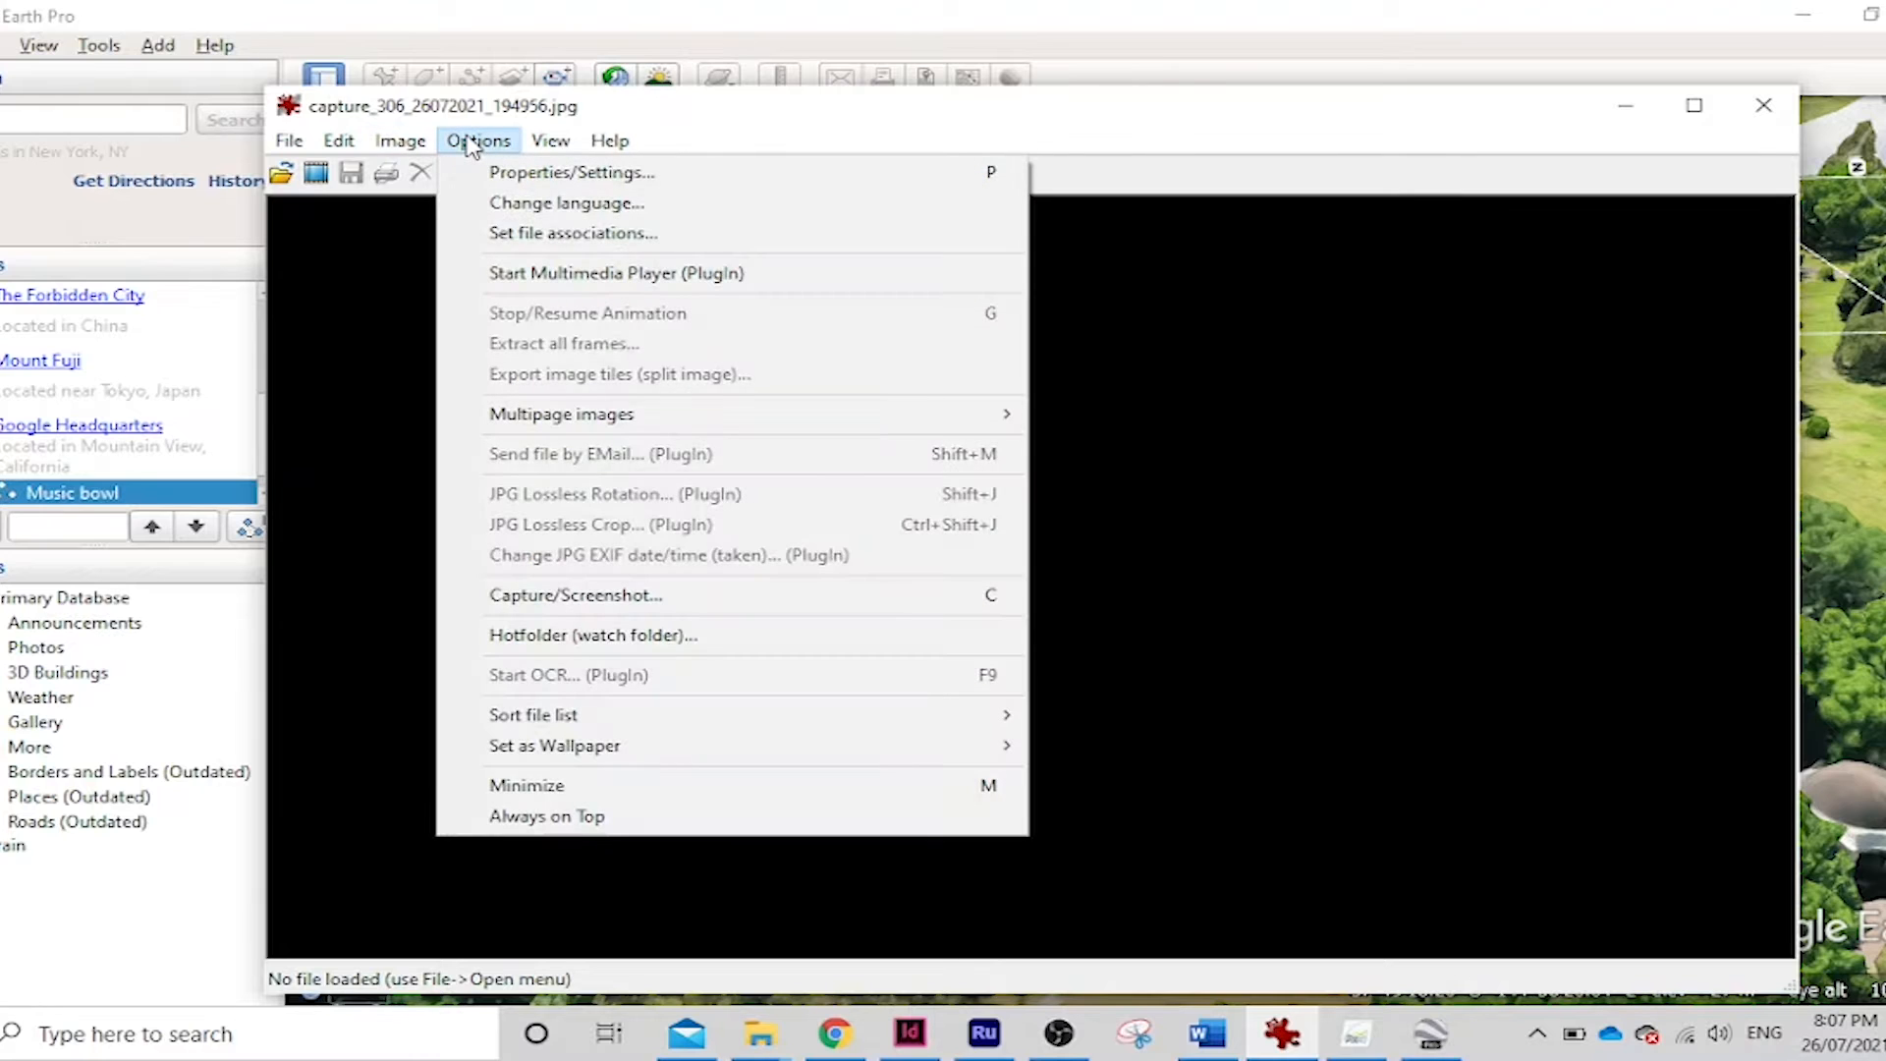
{"action": "left_click", "coordinate": [623, 596]}
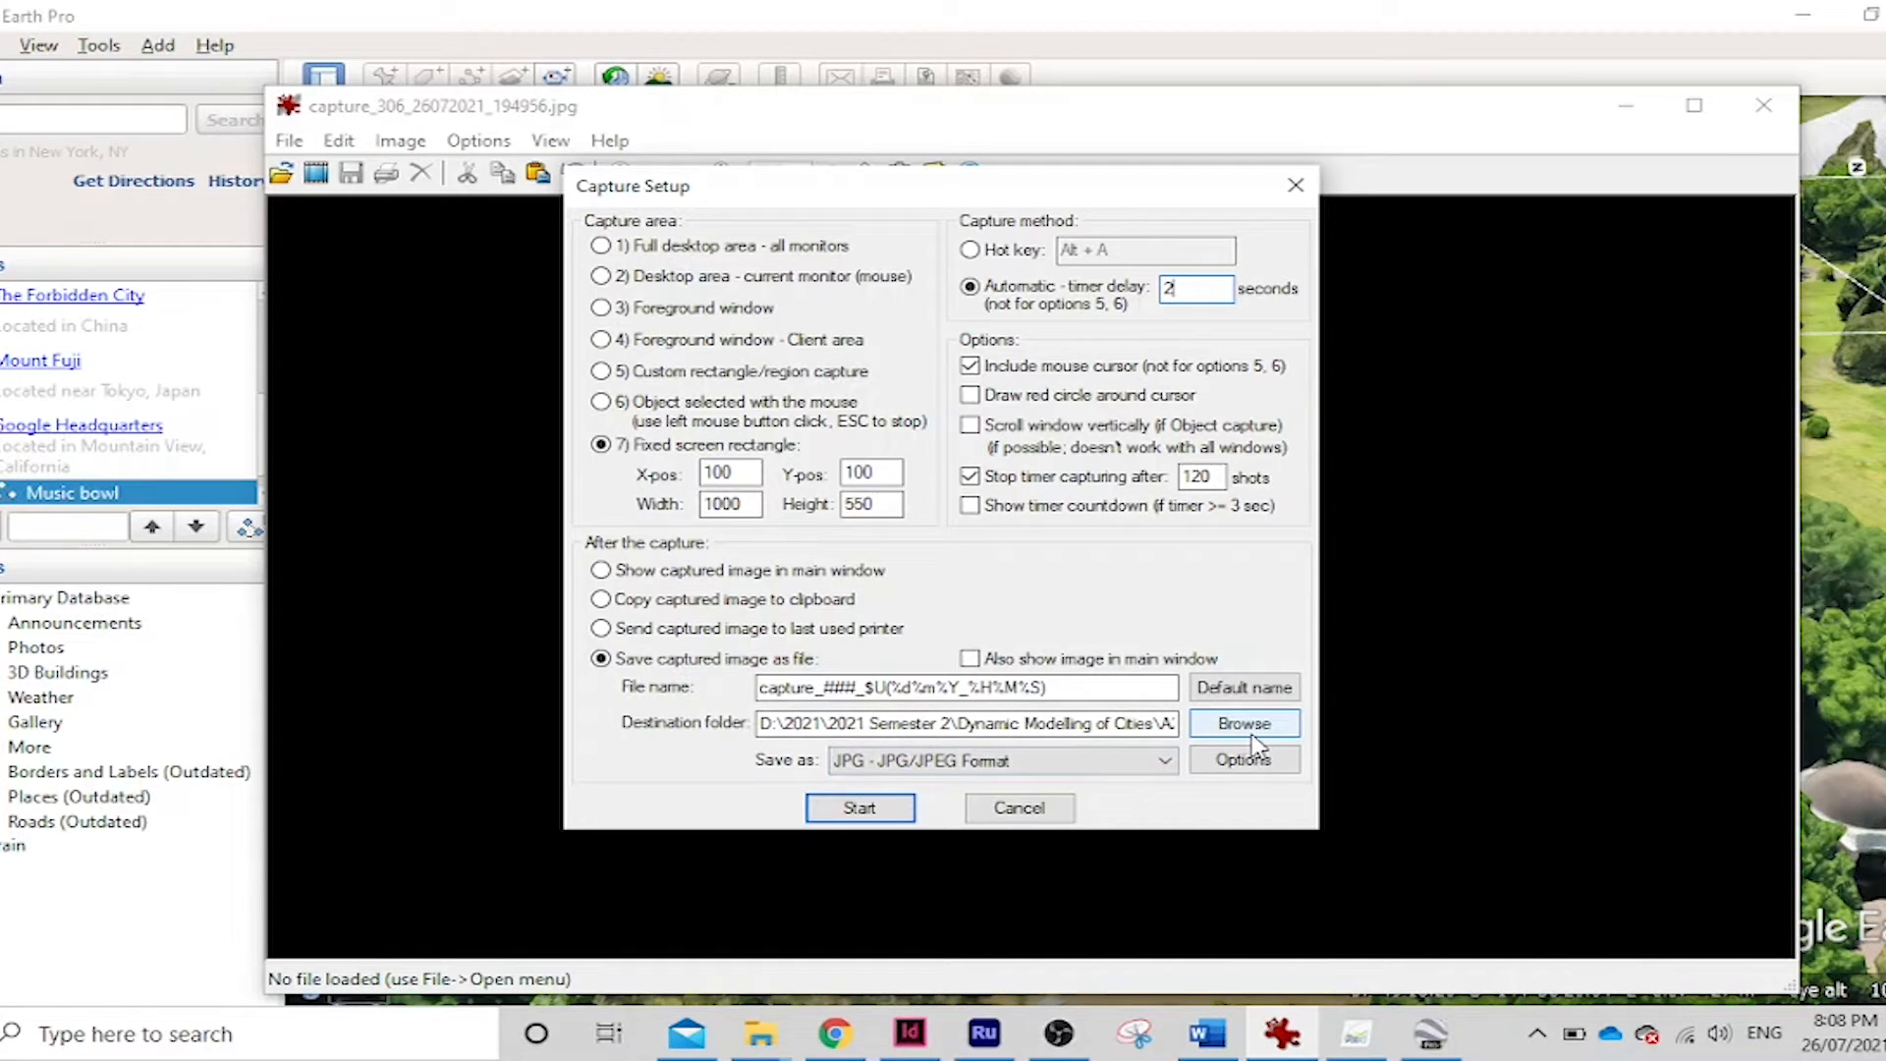
{"action": "left_click", "coordinate": [859, 808]}
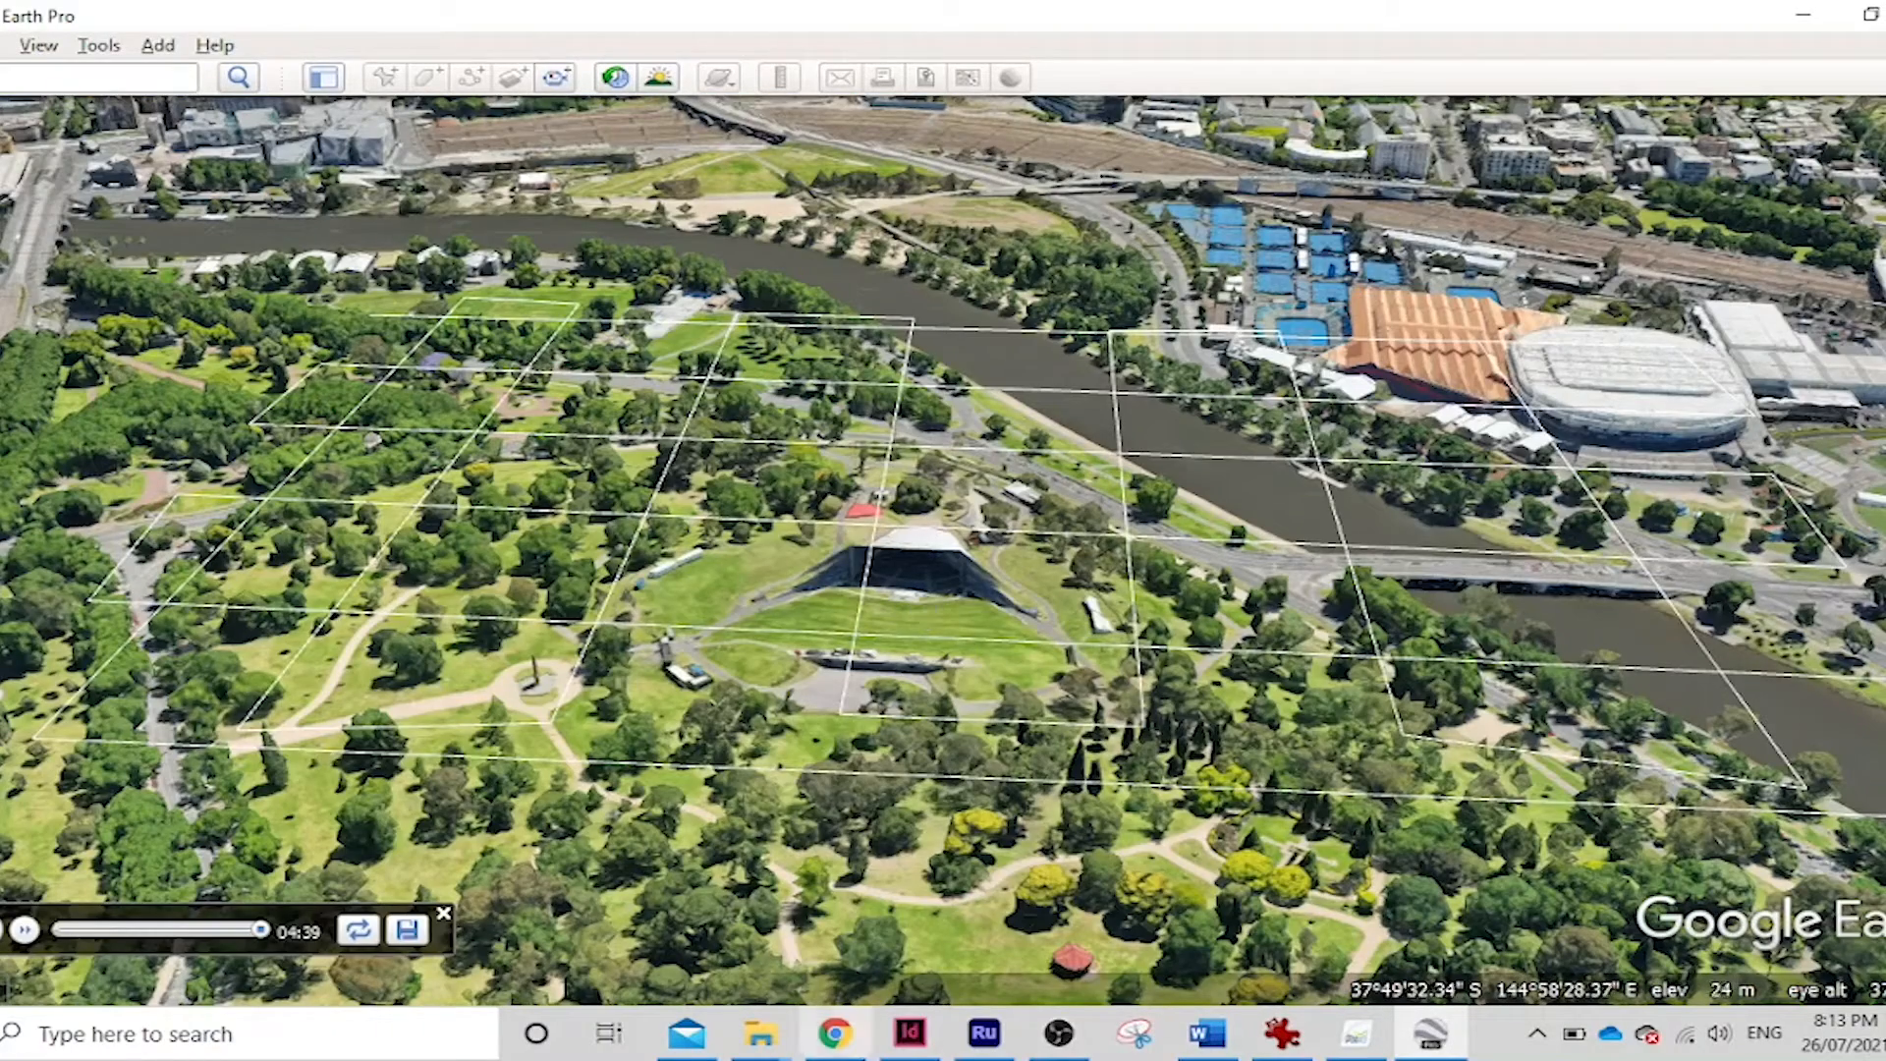
Switch to the "content and outtakes" folder in File Explorer and open the capture_308 screenshot to check it
{"action": "mouse_move", "coordinate": [760, 1036]}
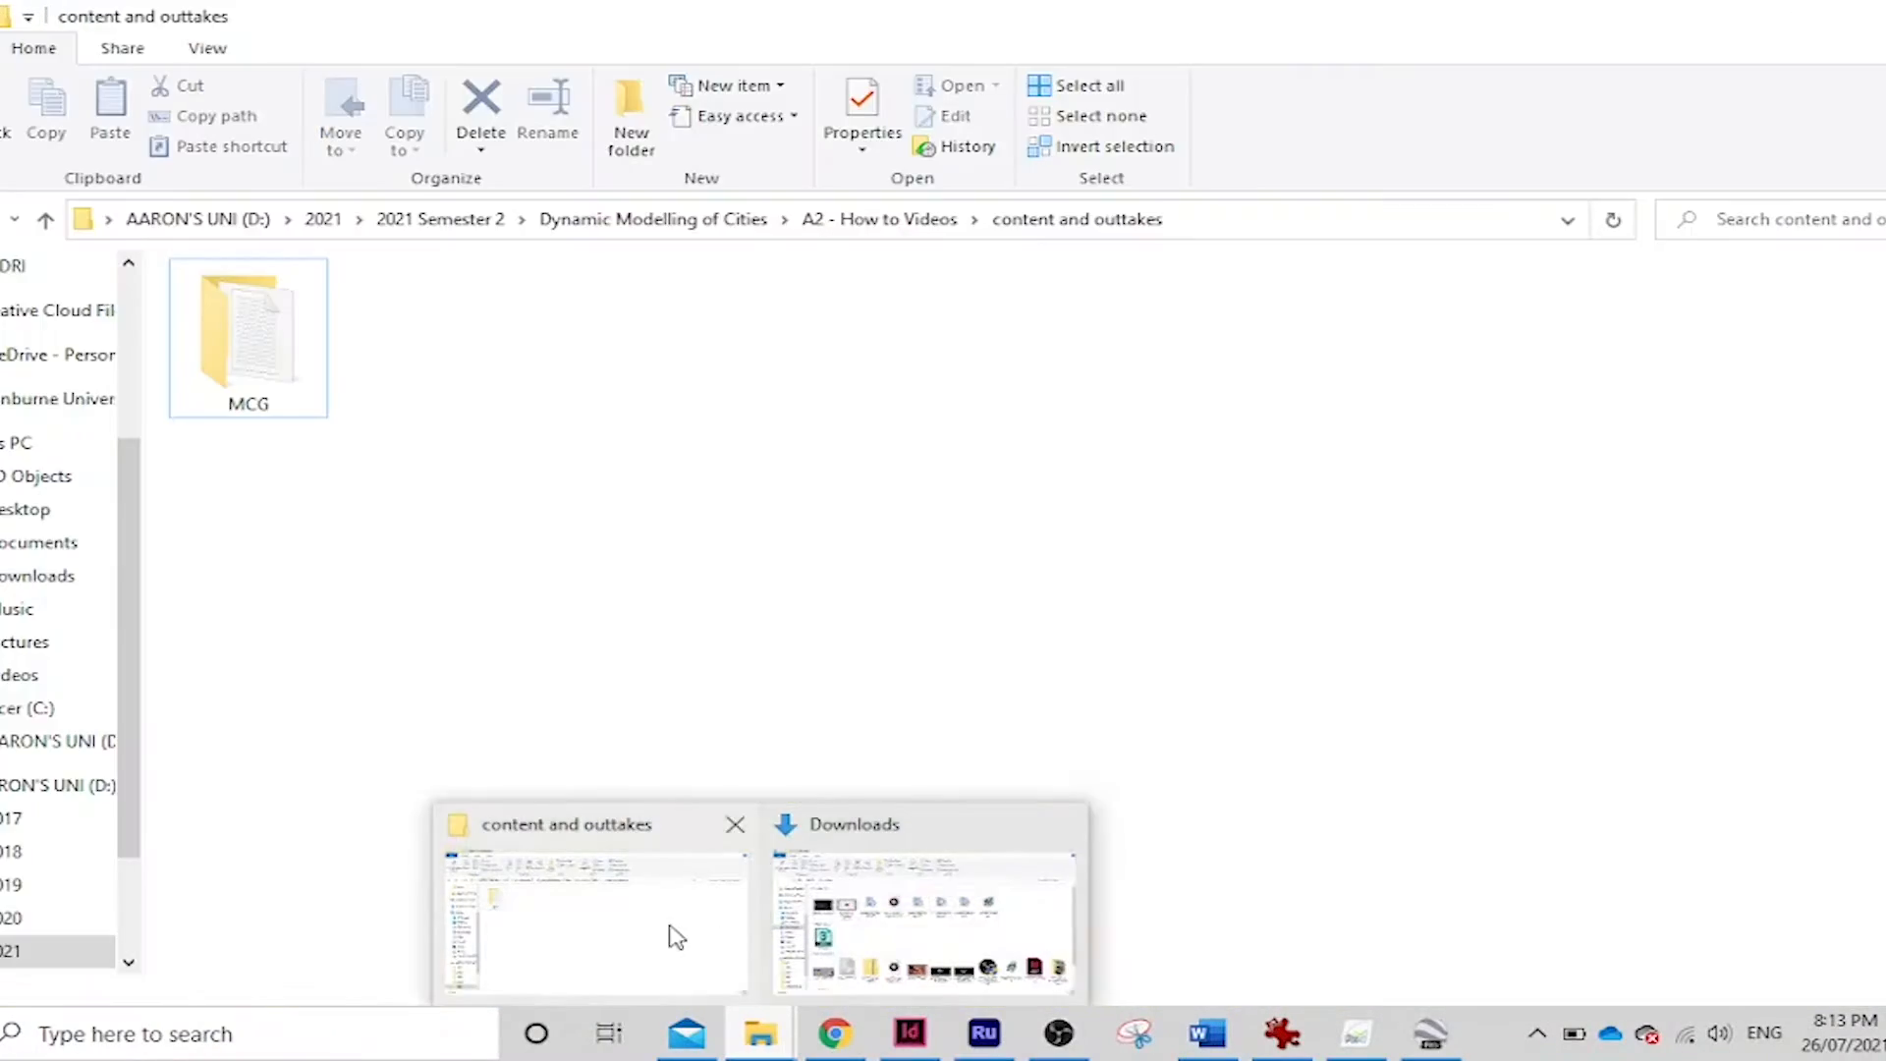
{"action": "left_click", "coordinate": [711, 895]}
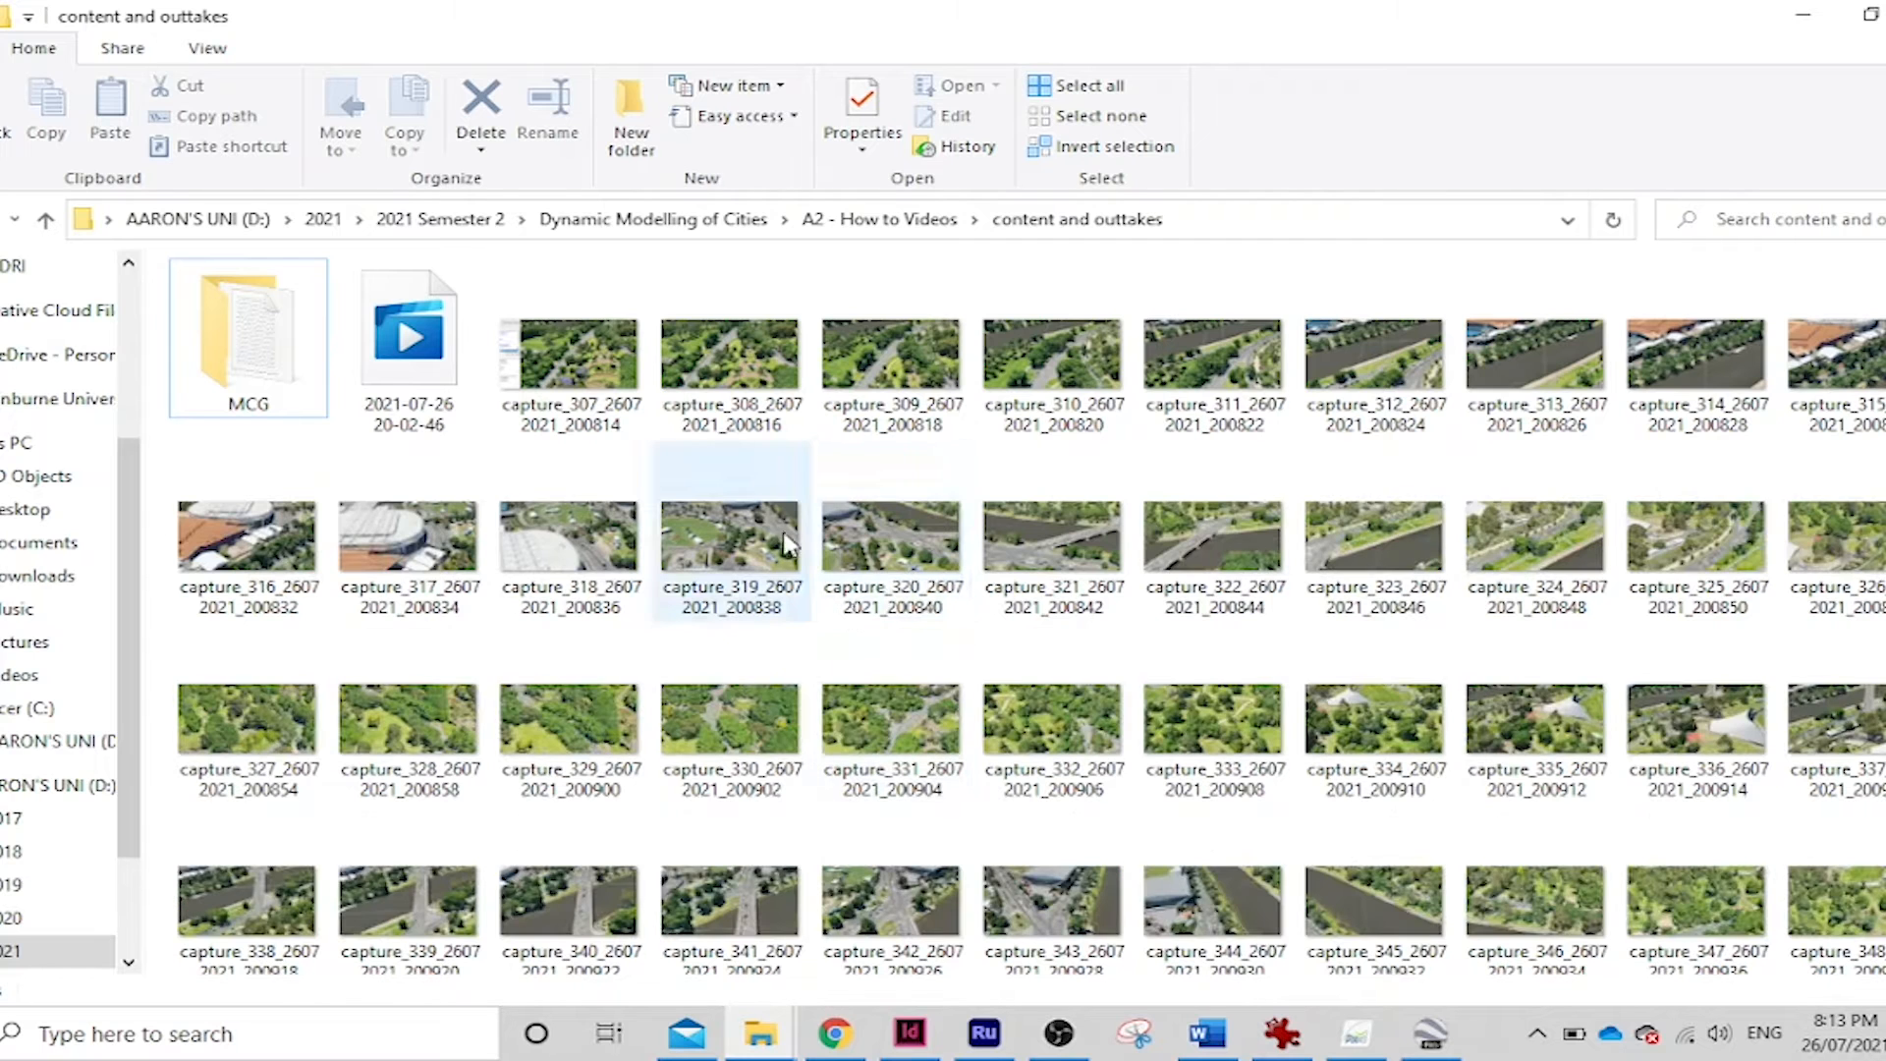
{"action": "double_click", "coordinate": [667, 387]}
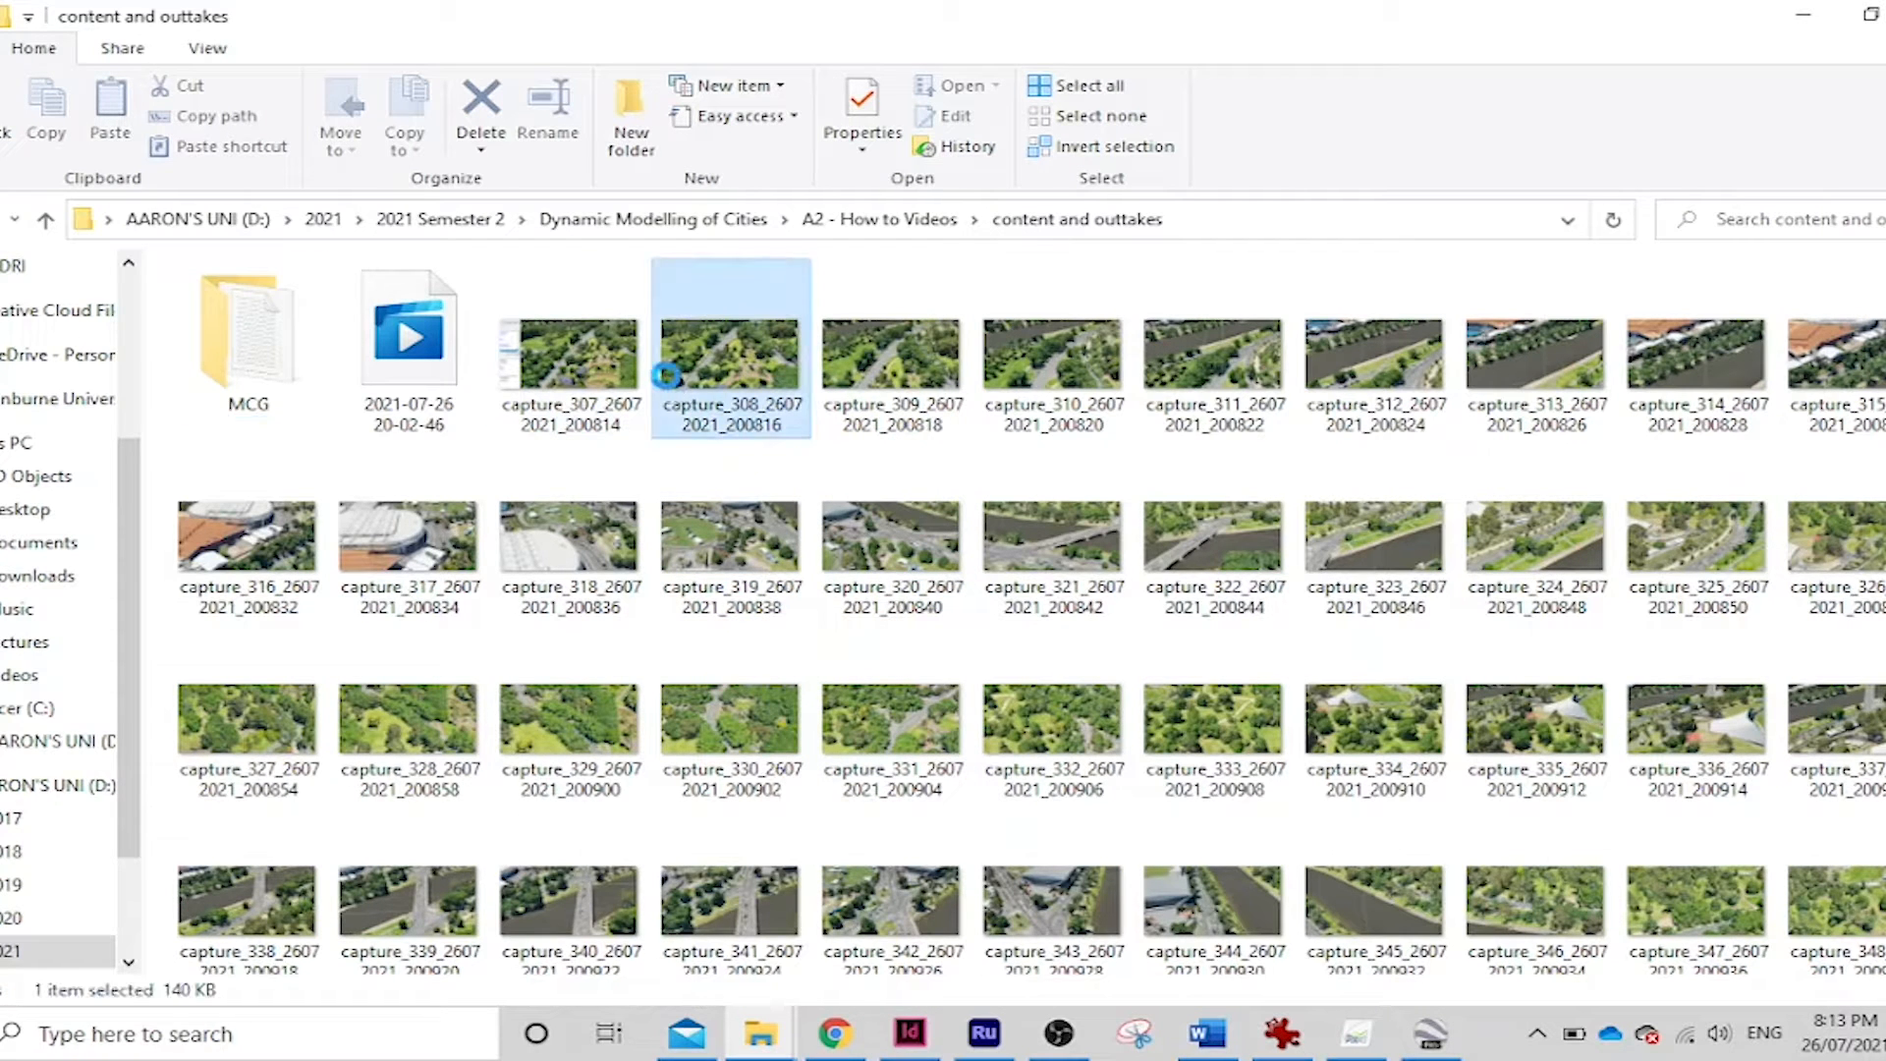